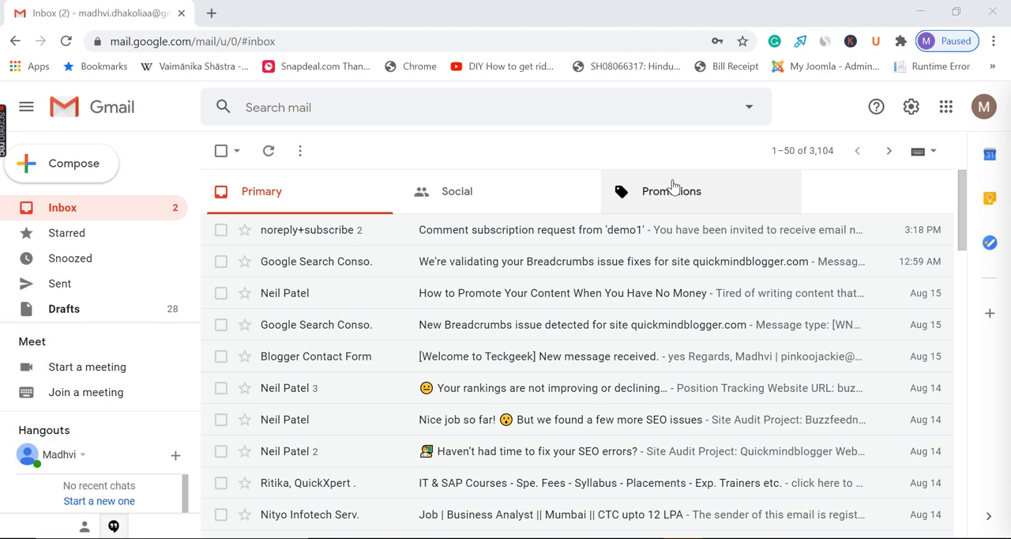
click(329, 42)
key(ctrl+a)
click(331, 44)
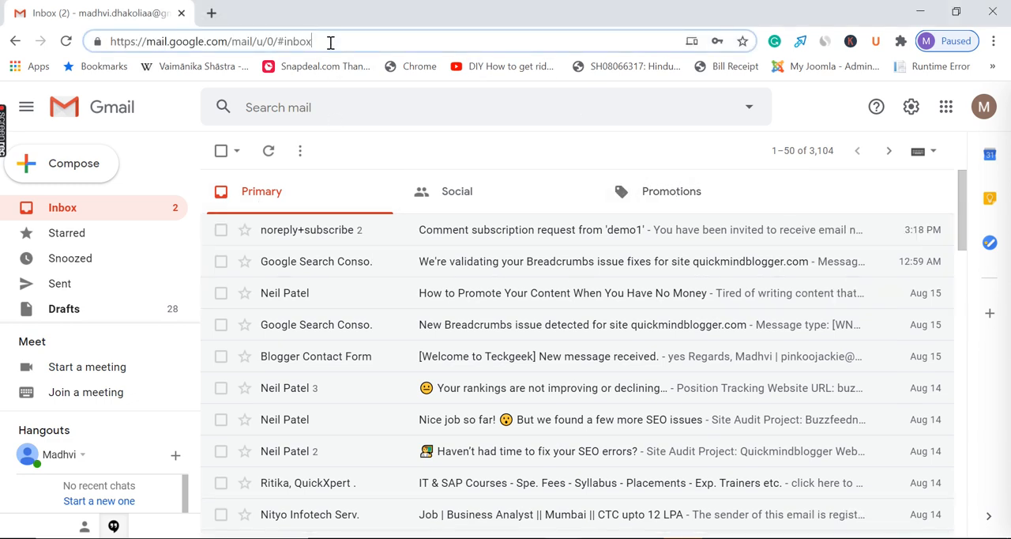
Switch to Blogger from the Google apps list
click(947, 109)
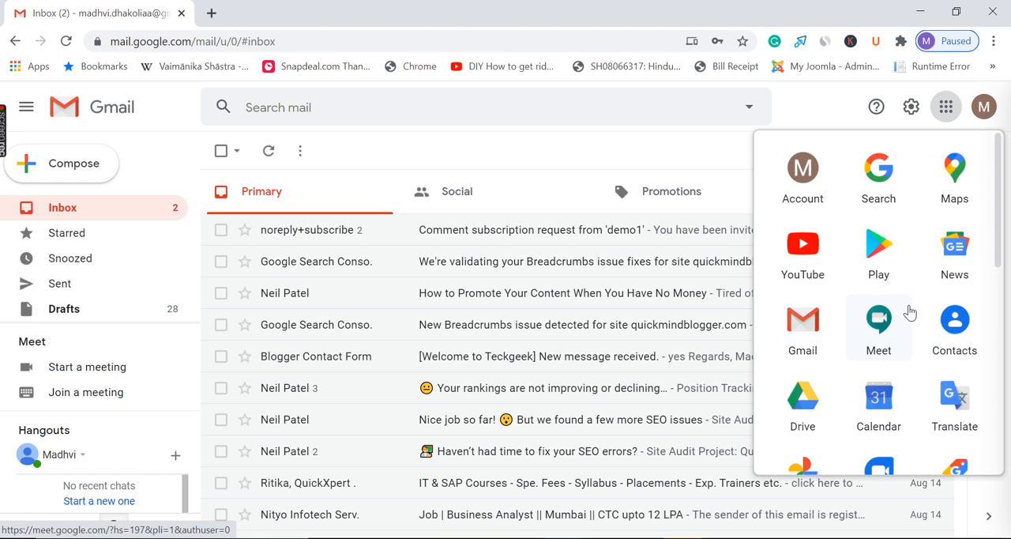
scroll(909, 311, down, 5)
click(880, 223)
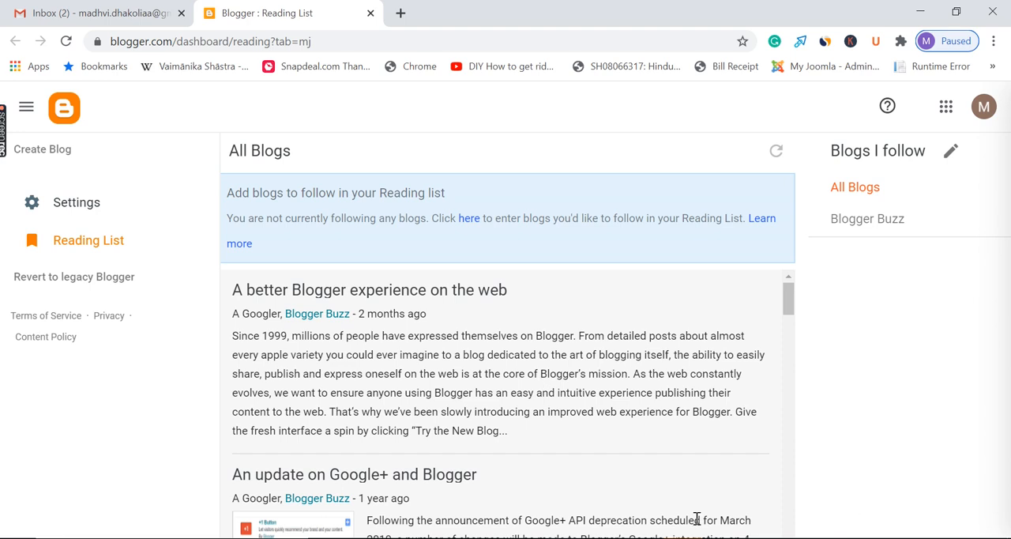
Start creating a new blog and give it the title Demo23
click(53, 152)
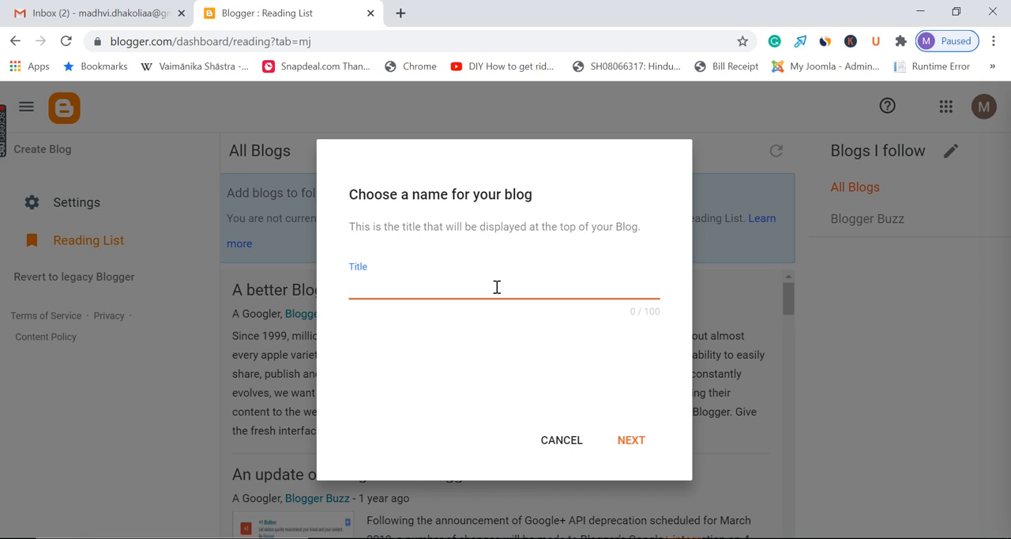
text(Demo23)
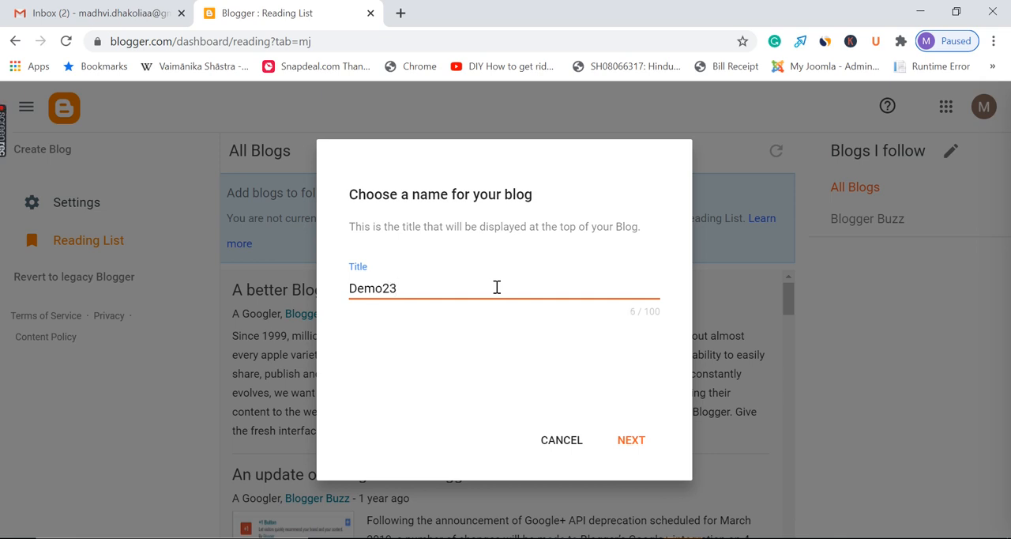
click(641, 440)
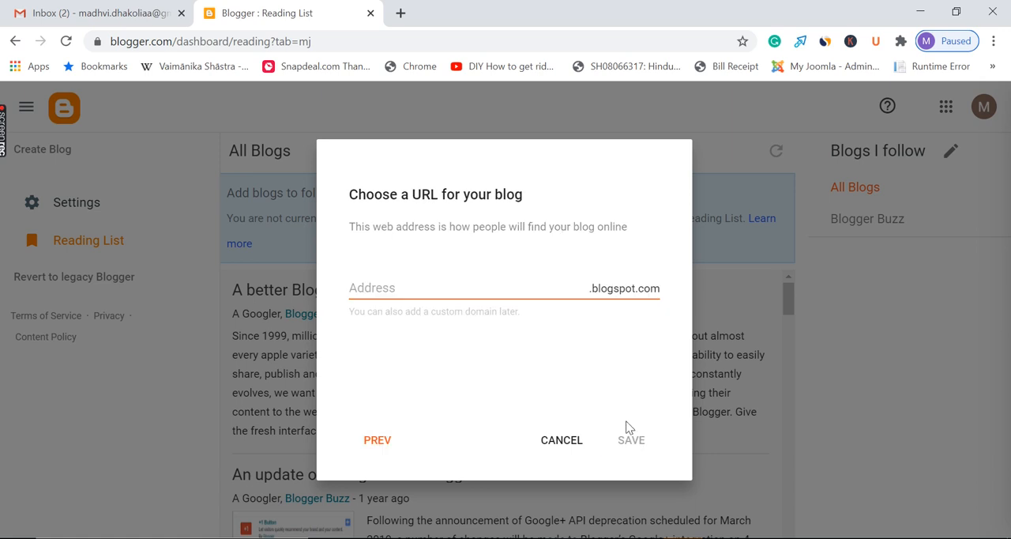
Set the new blog's address to demo23online.blogspot.com and save the blog
click(430, 291)
text(demo23online)
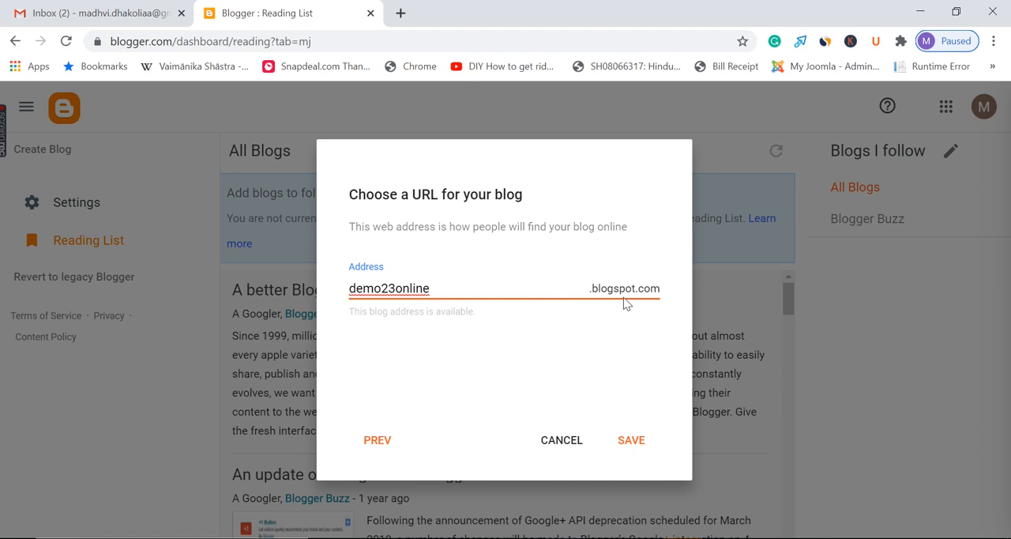
click(633, 448)
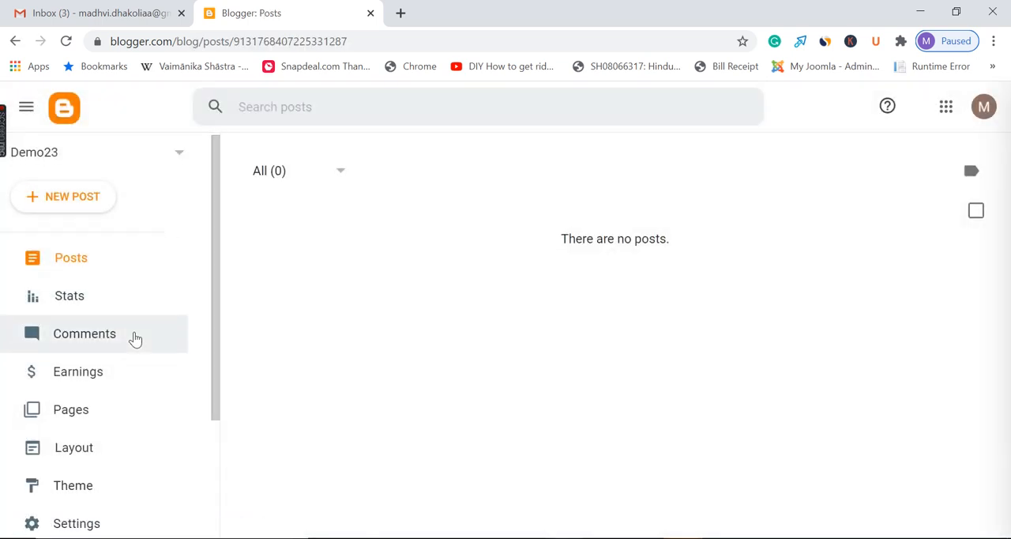
View the live Demo23 blog in the browser and return to its Blogger dashboard
scroll(115, 428, down, 3)
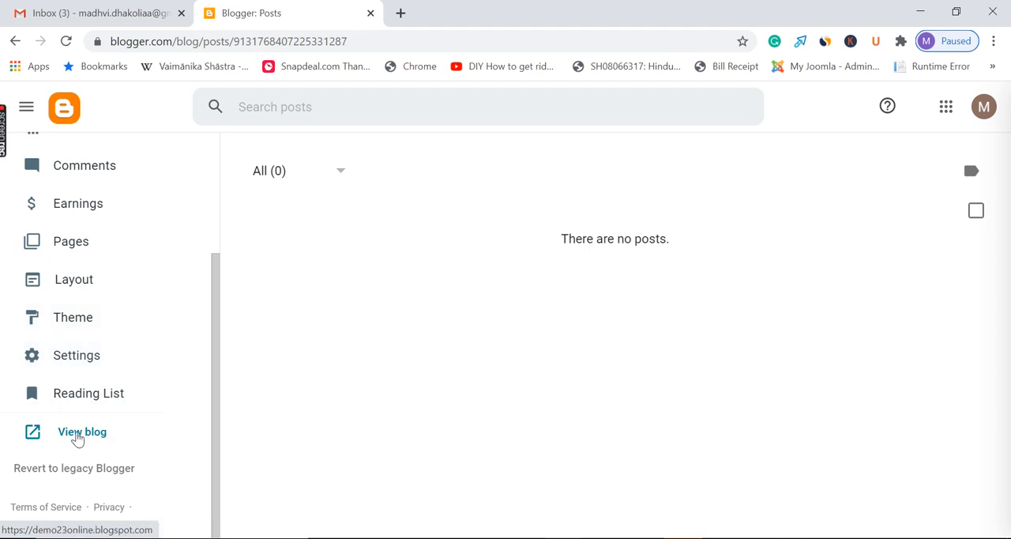
click(82, 433)
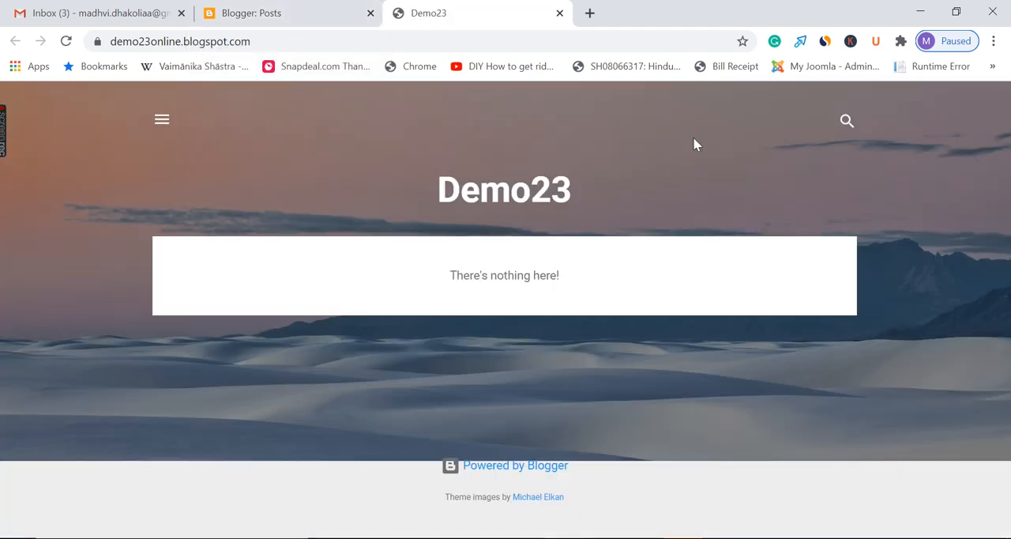
click(324, 11)
click(496, 10)
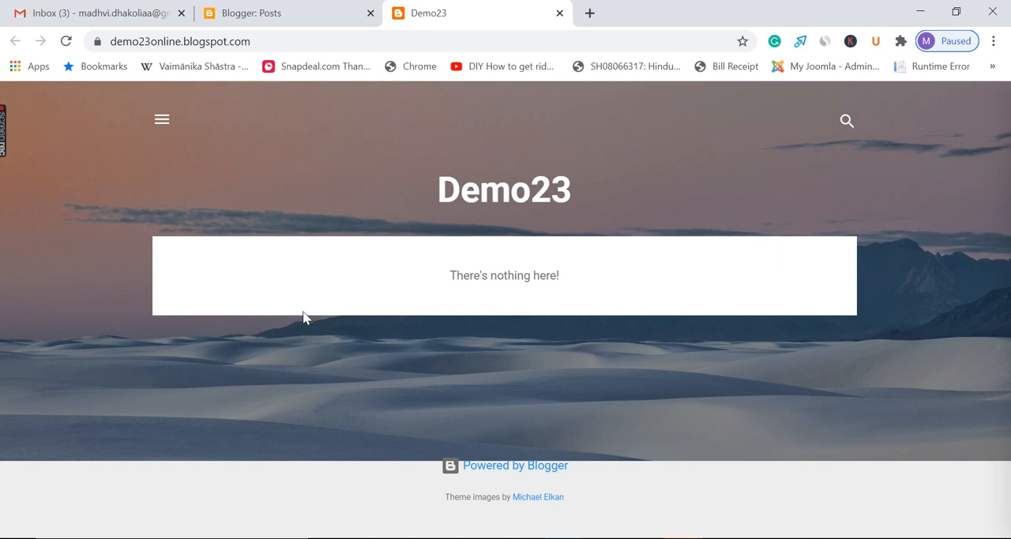
click(335, 13)
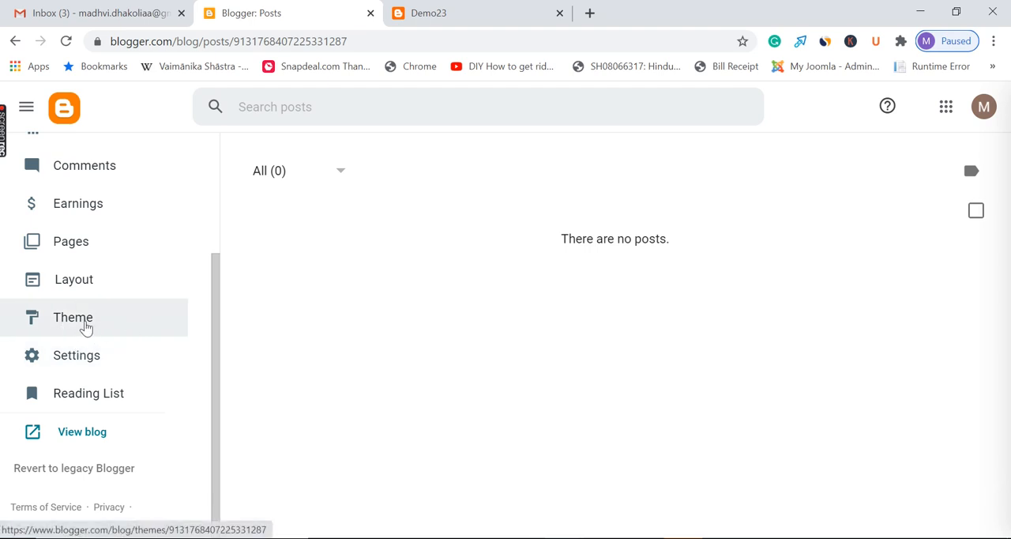
Open the theme settings of the Demo23 blog
scroll(119, 260, up, 3)
scroll(134, 276, down, 3)
scroll(119, 236, up, 3)
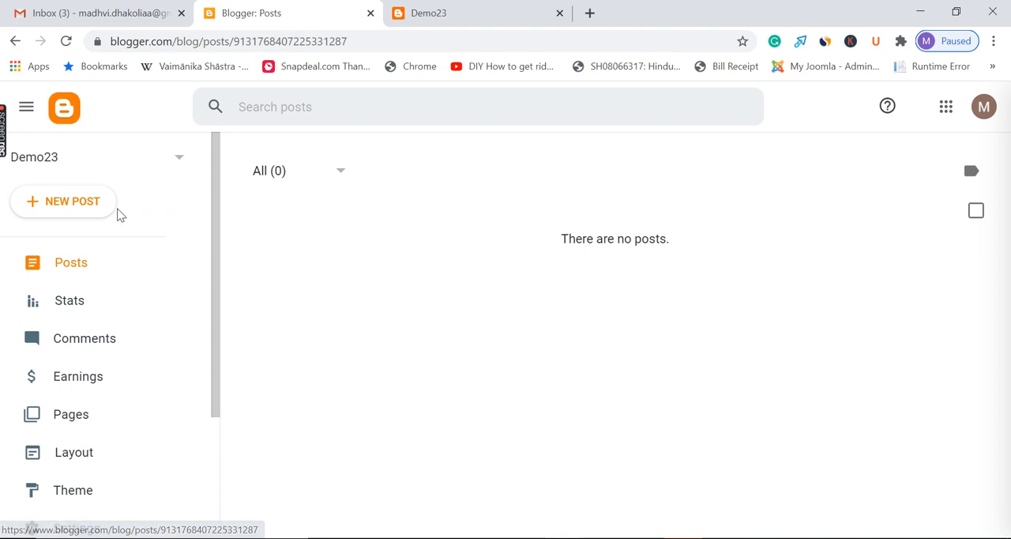
scroll(115, 430, down, 3)
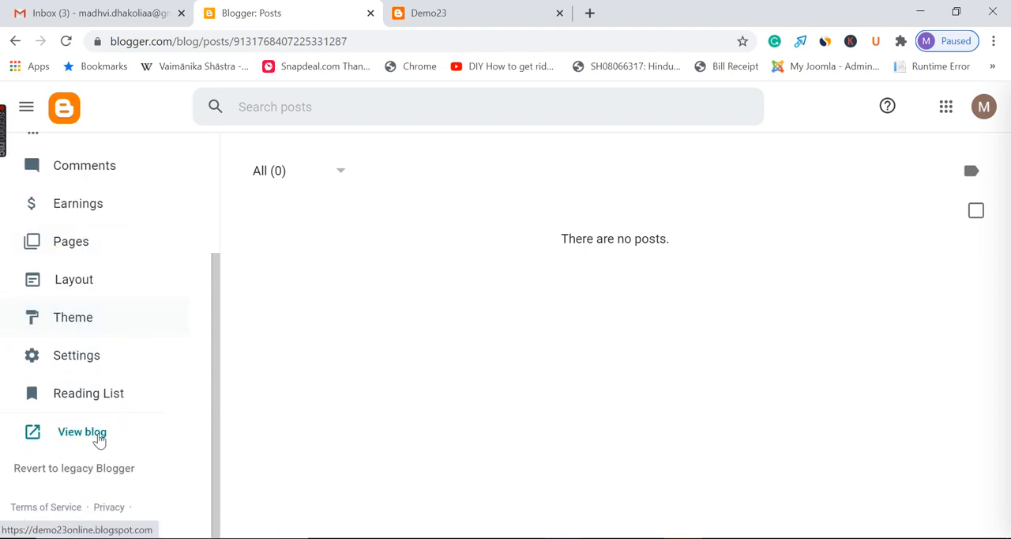
click(118, 322)
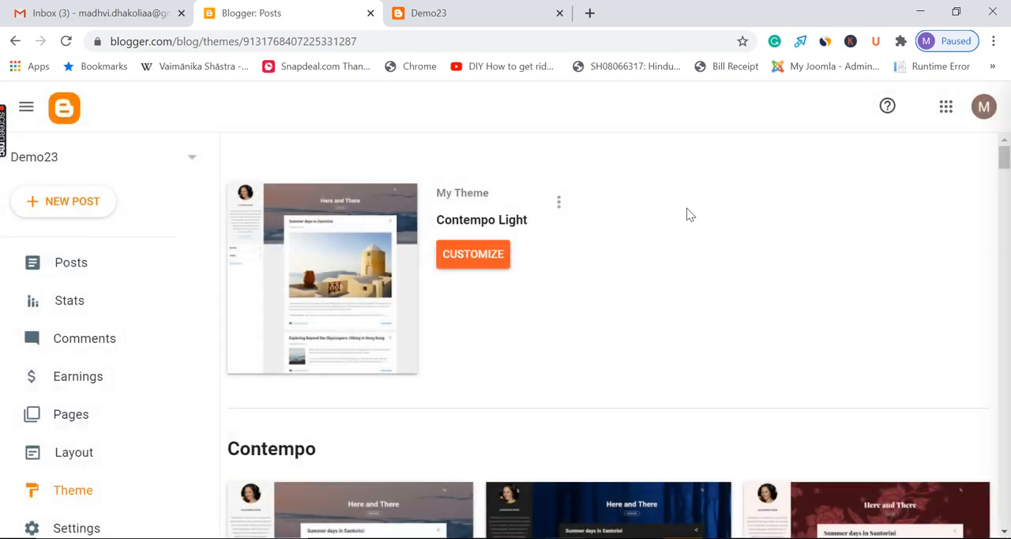
Examine the gallery of built-in blog themes, from Contempo through Ethereal, and return to the current theme
scroll(750, 263, down, 3)
scroll(758, 280, down, 5)
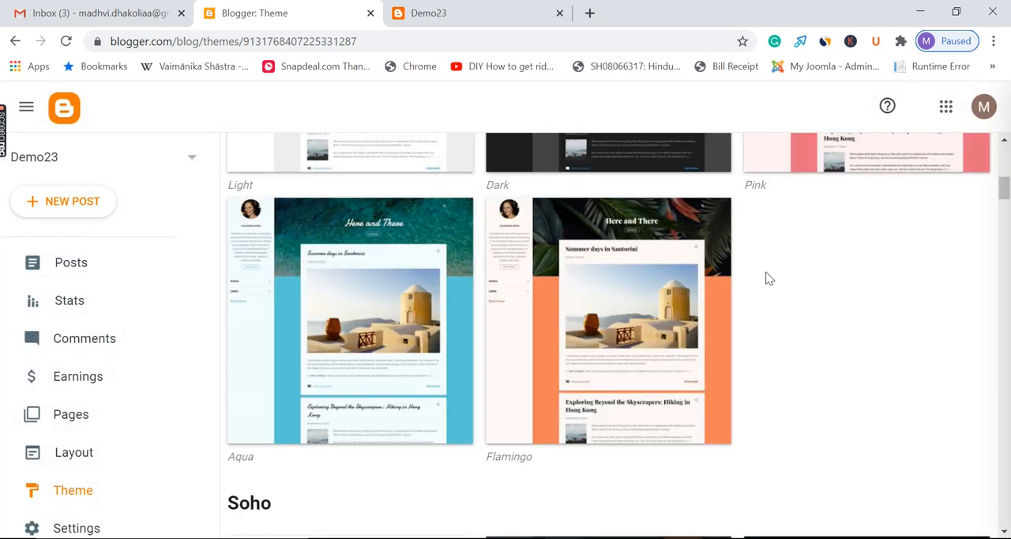
scroll(750, 295, up, 6)
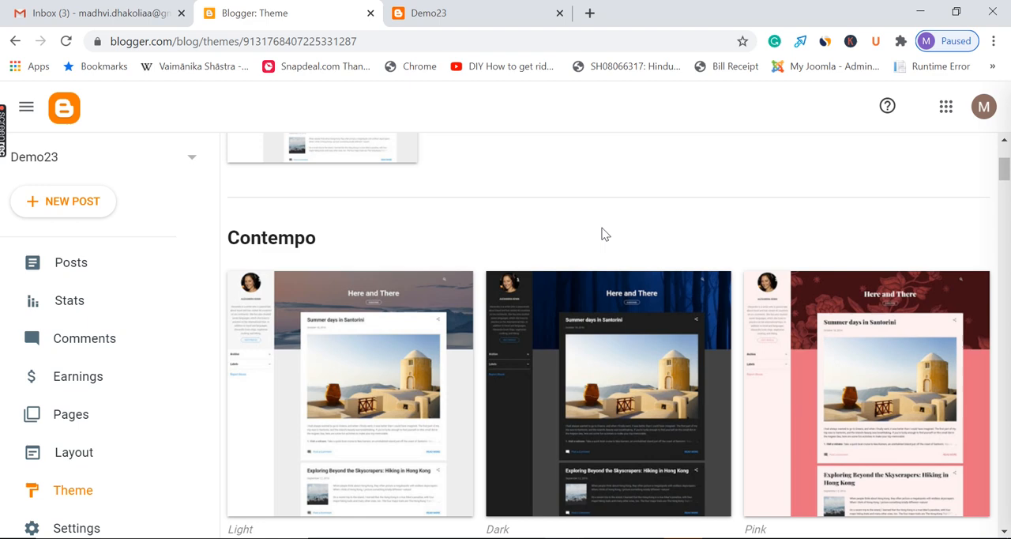
scroll(648, 260, down, 6)
scroll(646, 259, down, 11)
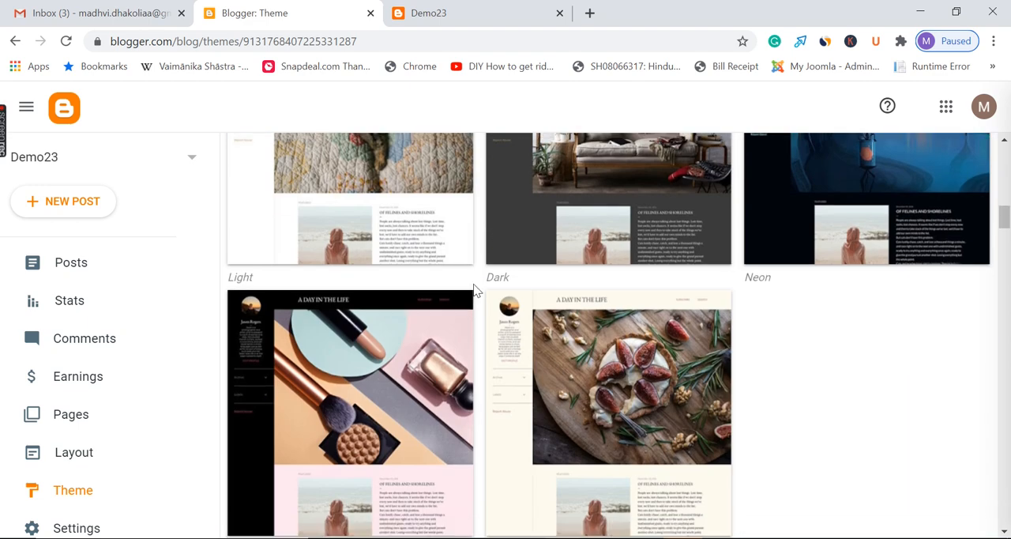
scroll(355, 327, down, 5)
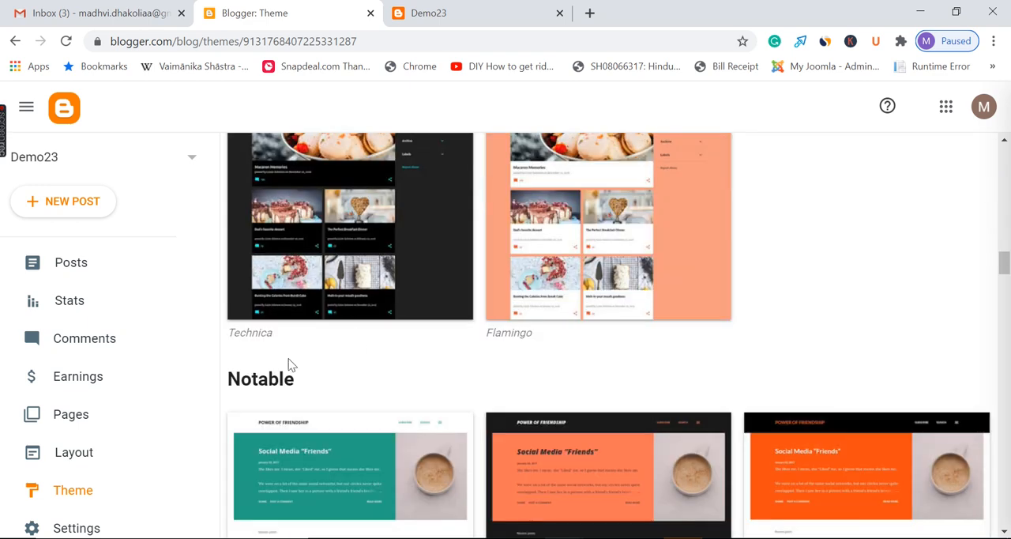
scroll(431, 355, down, 2)
scroll(431, 355, down, 5)
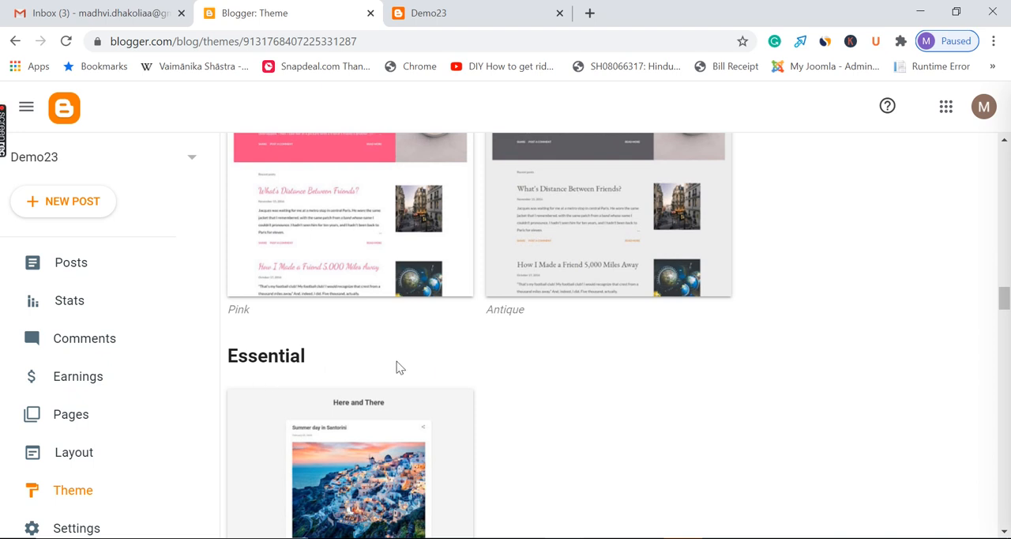
scroll(606, 335, down, 6)
scroll(388, 356, down, 9)
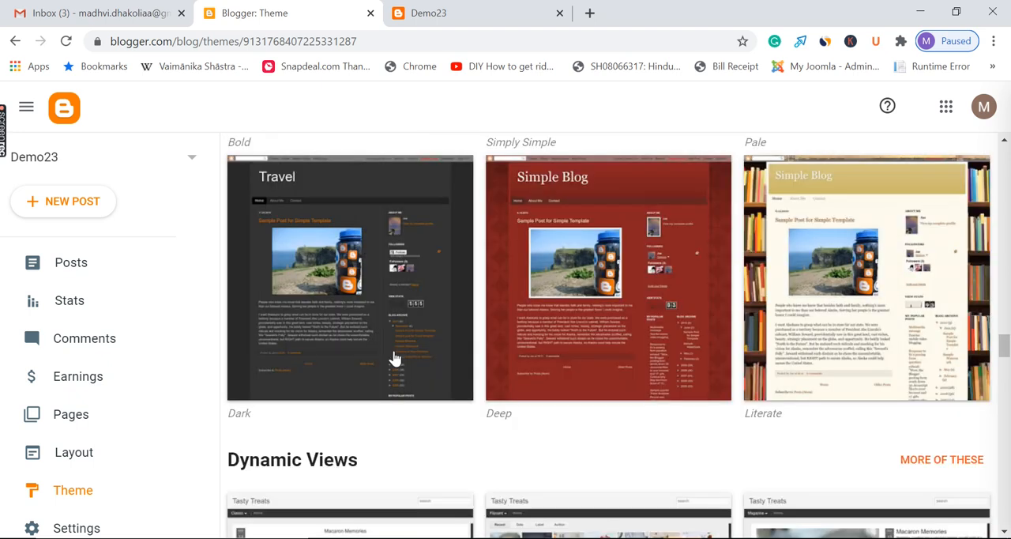
scroll(288, 298, down, 3)
scroll(425, 273, down, 8)
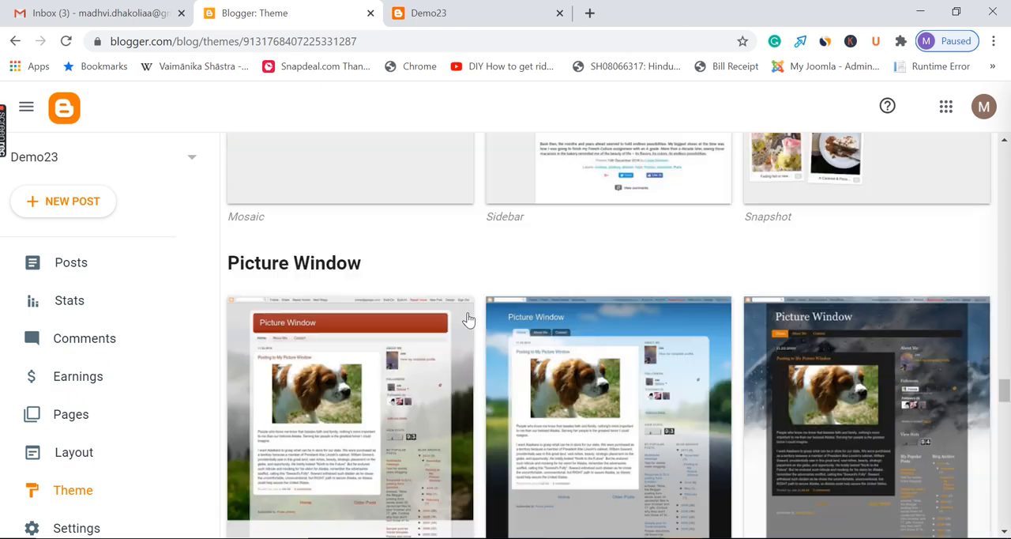
scroll(397, 350, down, 5)
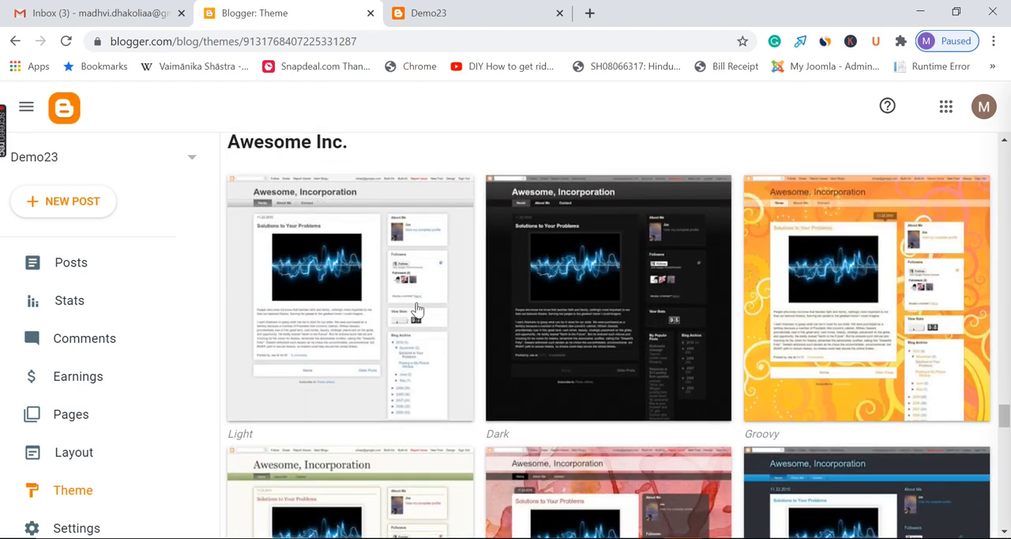
scroll(474, 284, down, 3)
scroll(435, 309, down, 3)
scroll(496, 327, down, 11)
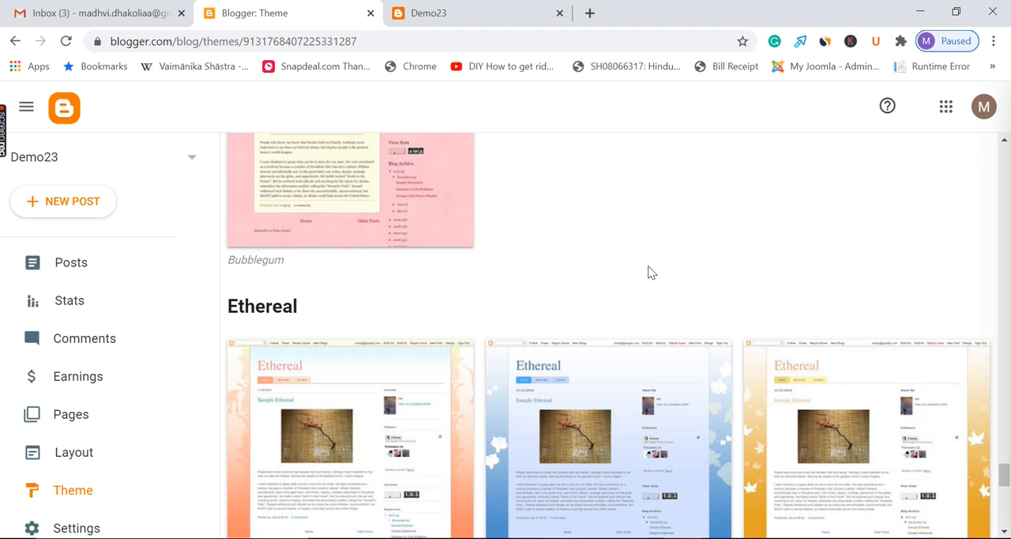
scroll(650, 273, up, 3)
scroll(650, 273, up, 15)
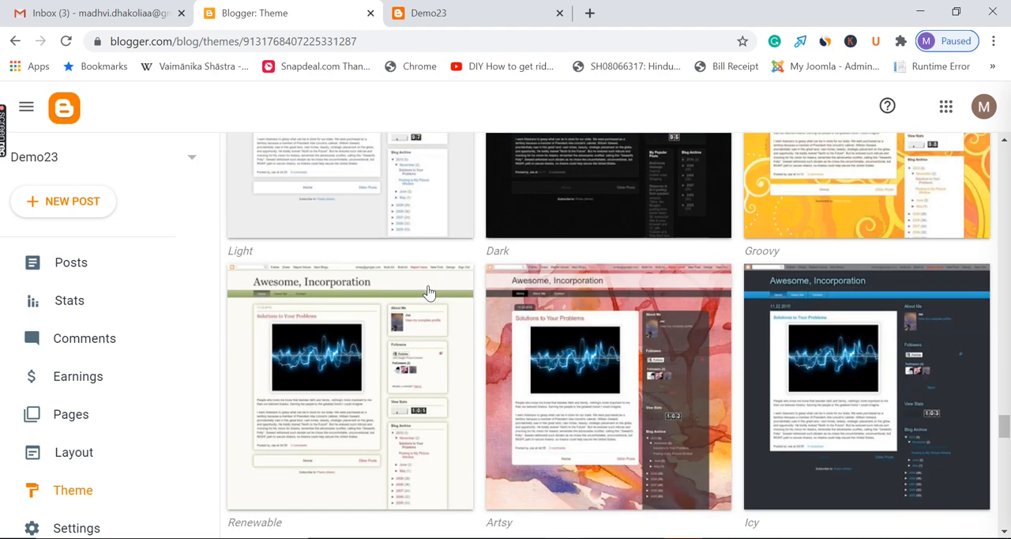
scroll(428, 294, up, 10)
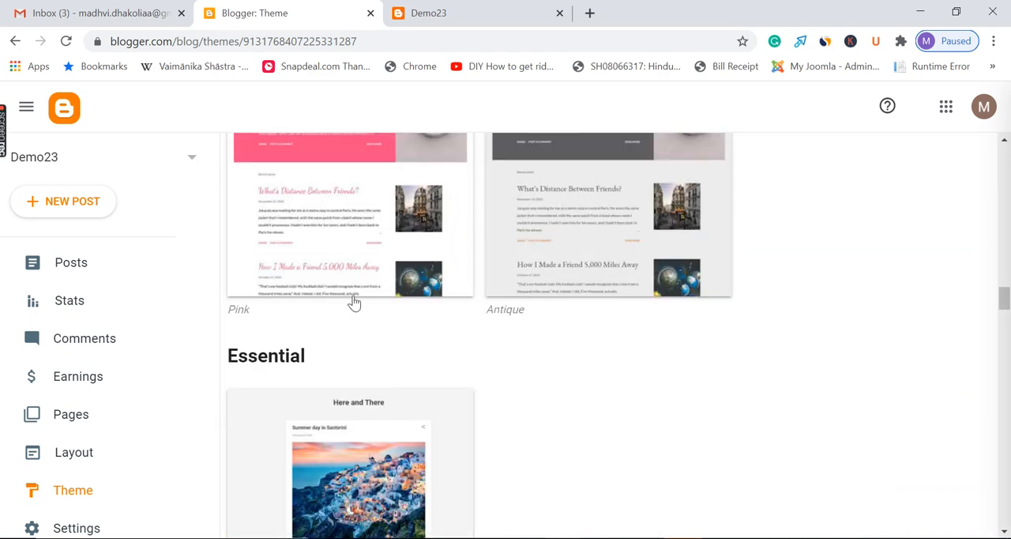
scroll(598, 307, up, 10)
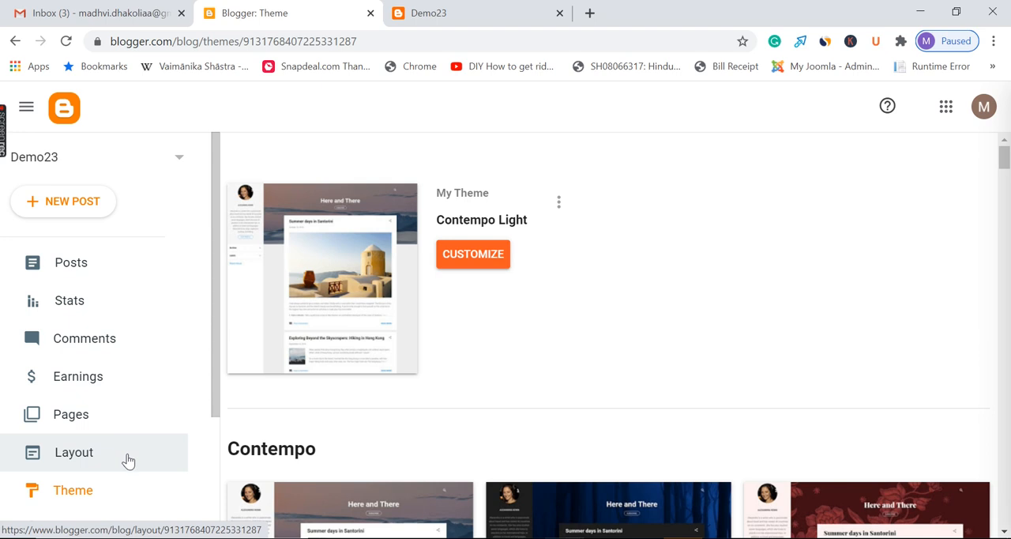
scroll(133, 369, down, 3)
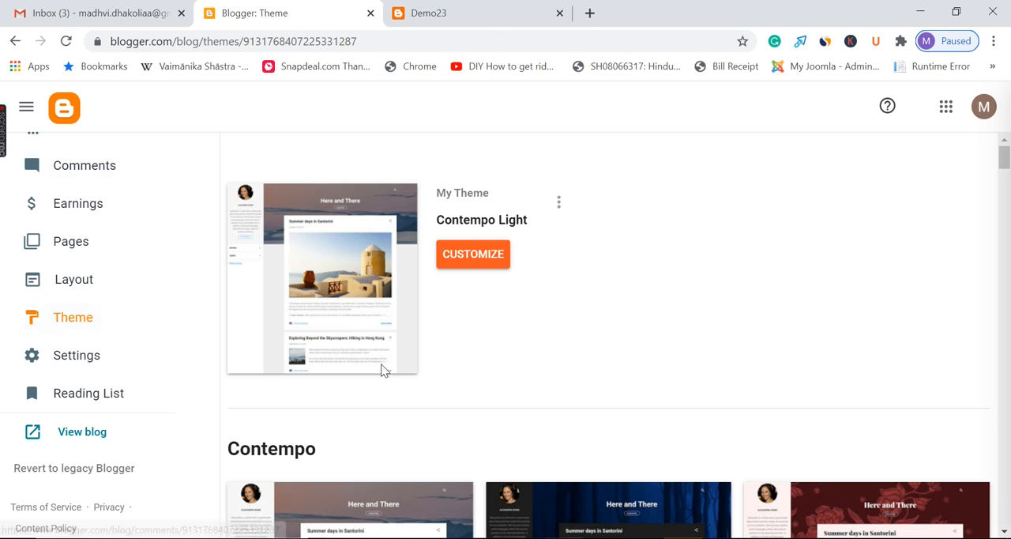
scroll(152, 289, up, 3)
scroll(158, 288, down, 3)
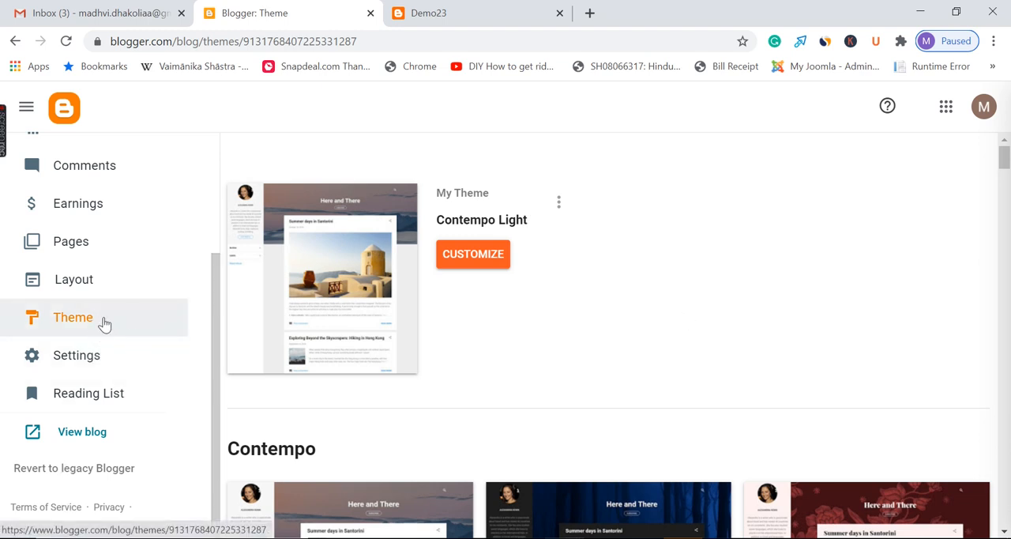
scroll(58, 315, up, 2)
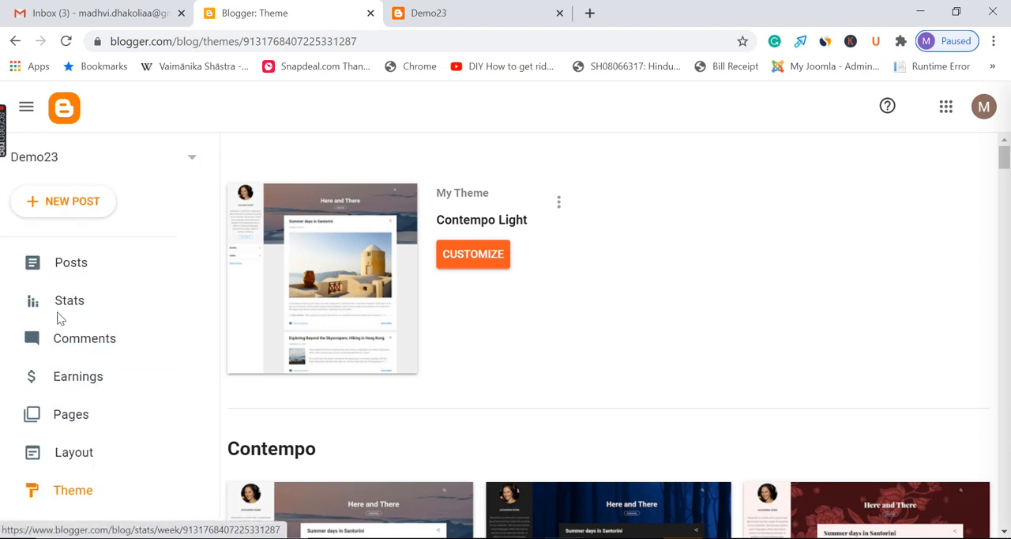
Inspect the current theme's Restore dialog for uploading a theme file, and dismiss it without uploading
click(560, 205)
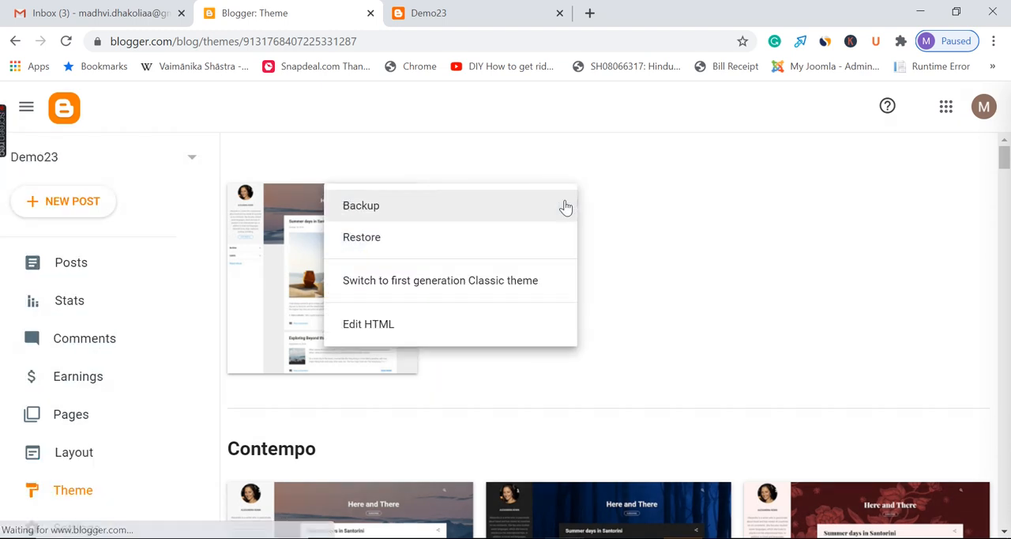
click(443, 238)
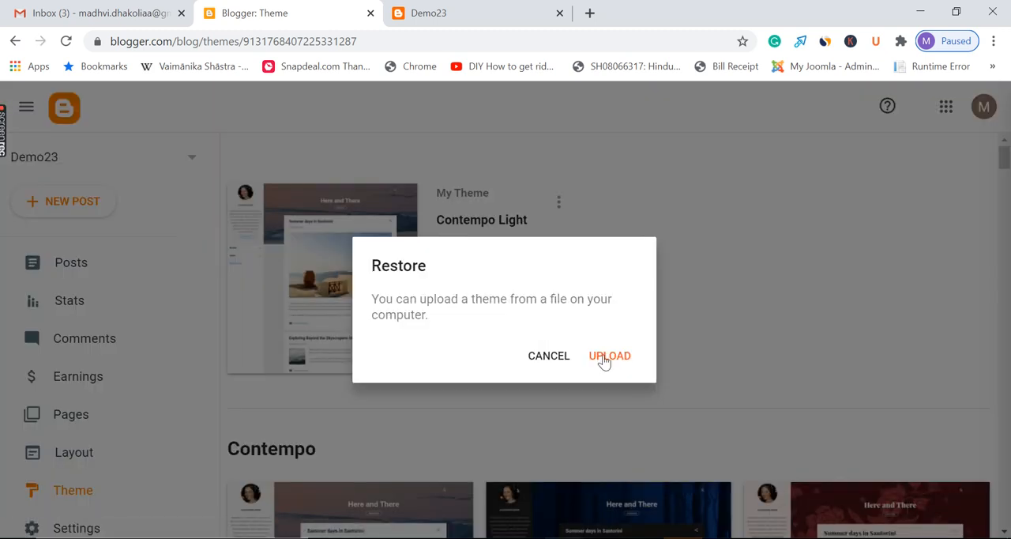
click(553, 357)
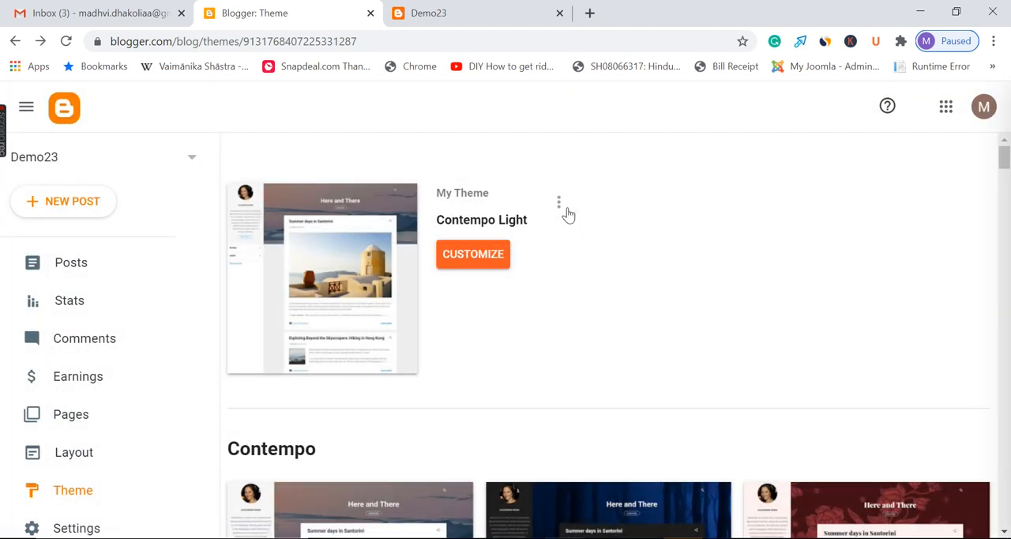
Check how the live Demo23 blog looks with the current theme and return to the theme settings
click(506, 13)
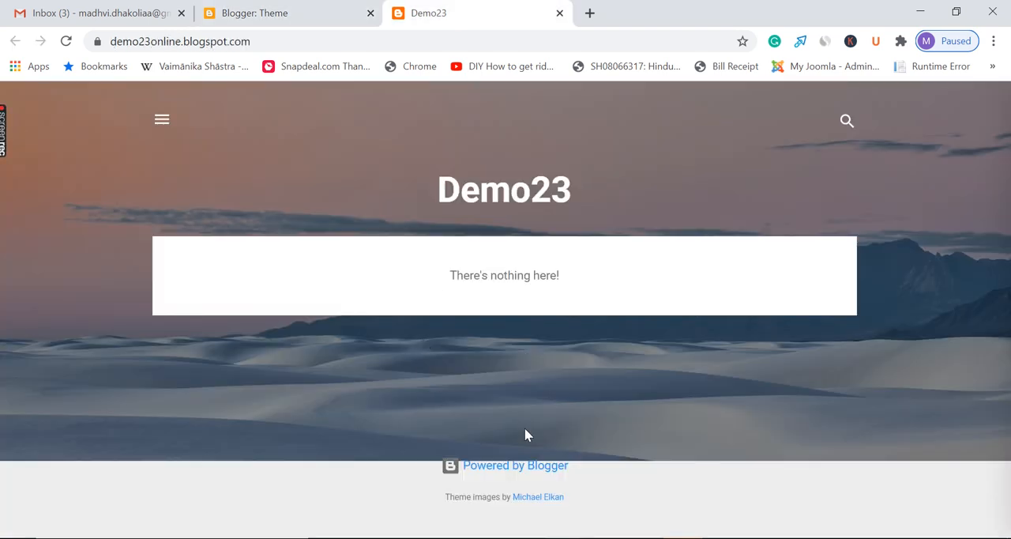
click(269, 13)
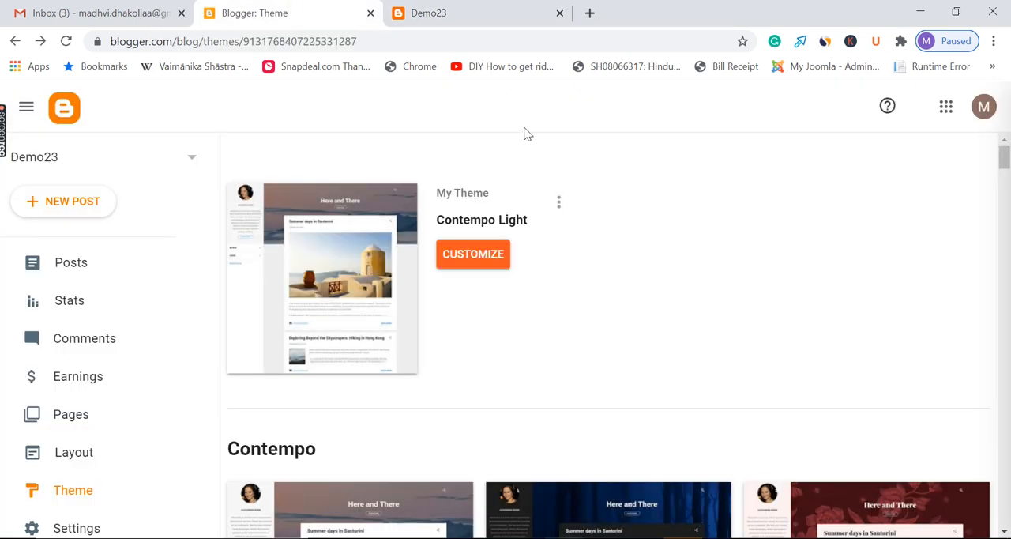
Check the live Demo23 blog's current look, open the current theme's options, and compare them with the live page
click(528, 10)
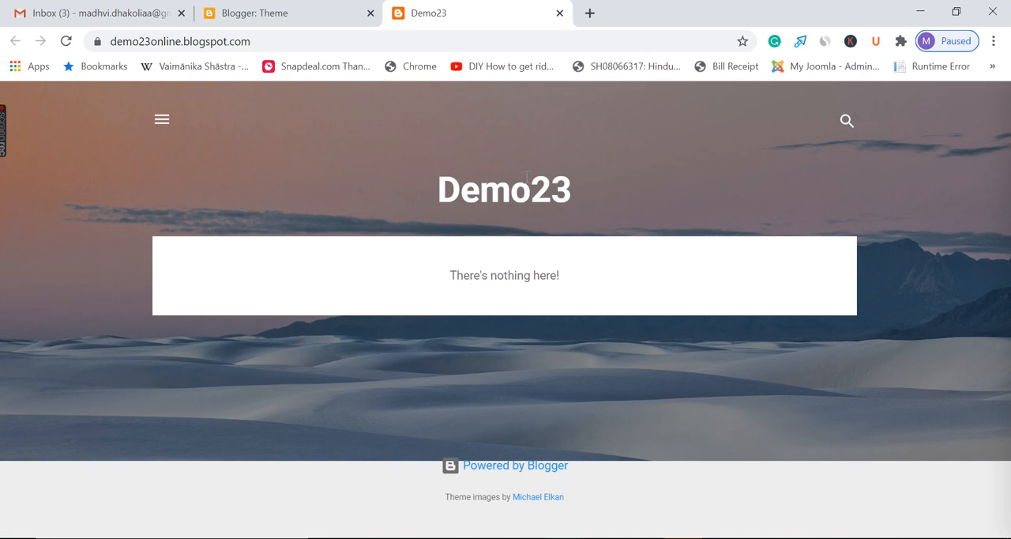
click(323, 9)
click(559, 203)
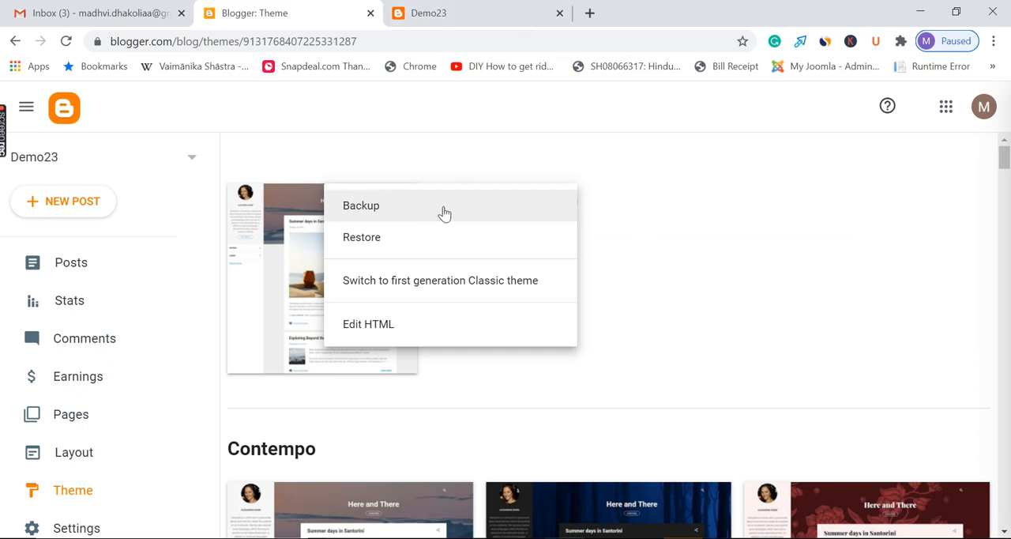
click(493, 9)
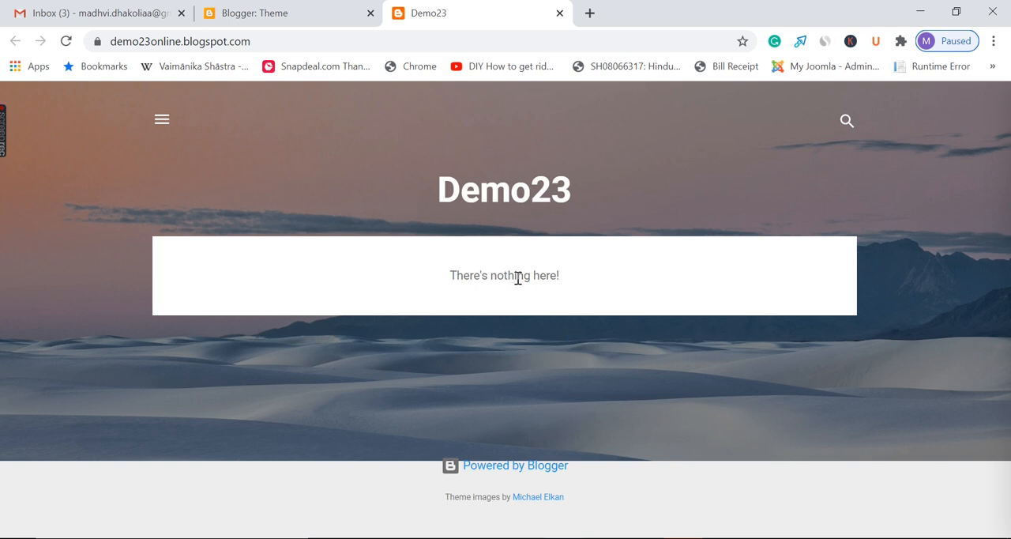
click(353, 13)
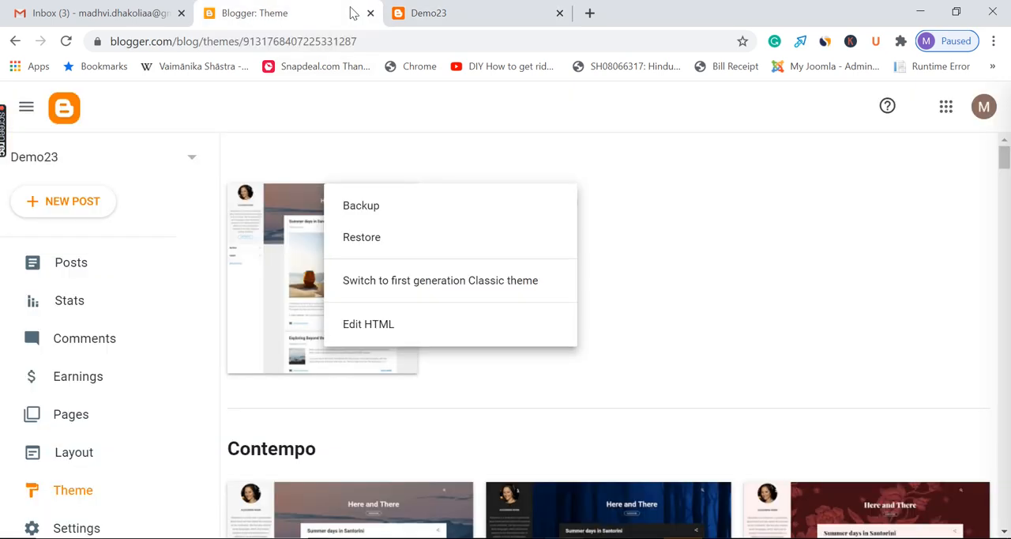
Restore the blog's theme from the Minima Colored 3 Light Blue file in the Template folder
click(434, 245)
click(618, 360)
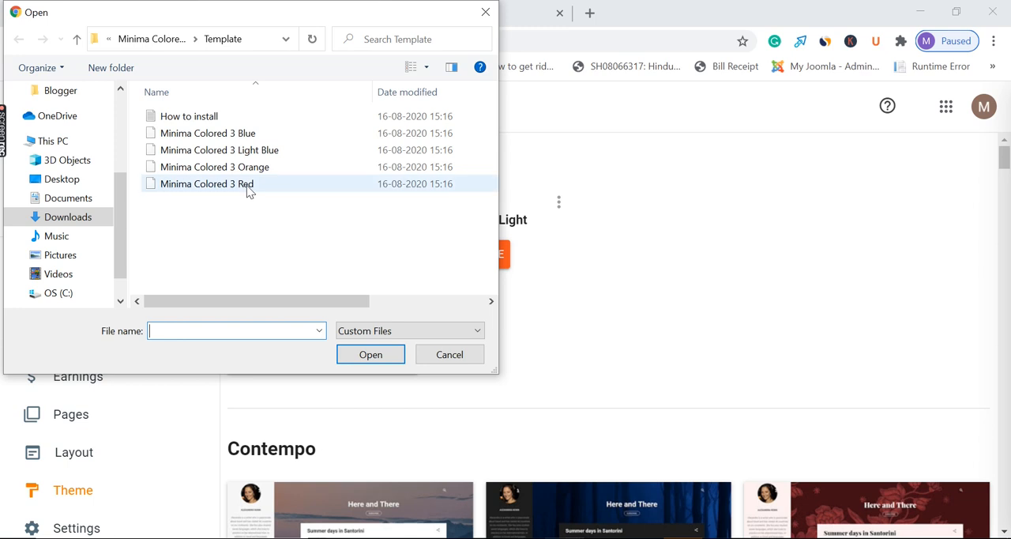
click(245, 150)
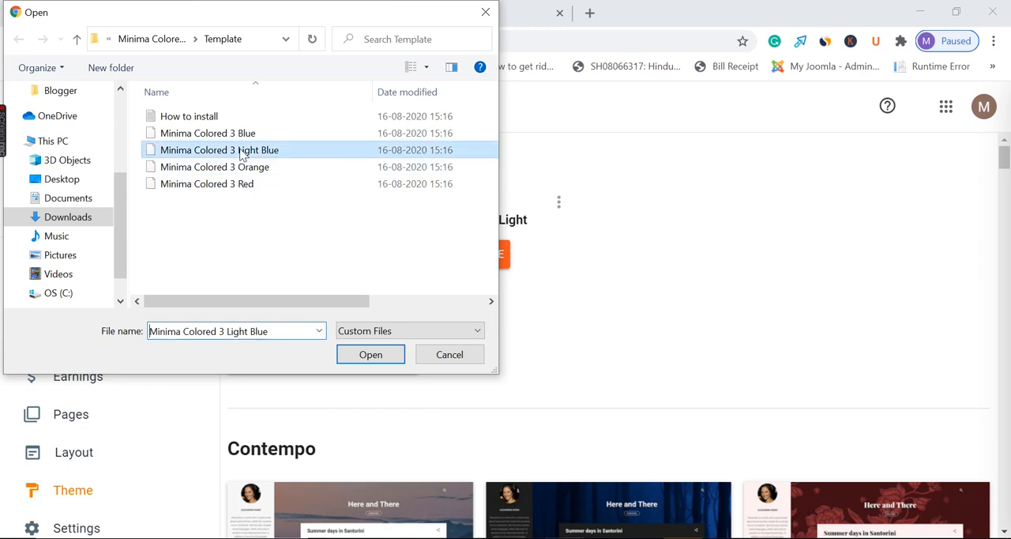
click(381, 356)
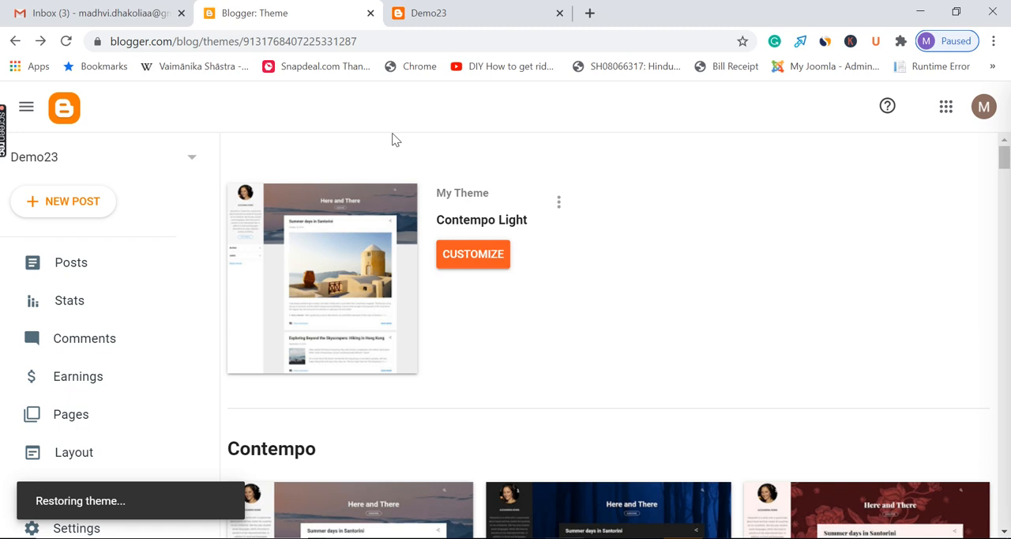
Inspect the live Demo23 blog and its sidebar menu, and return to the theme settings
click(505, 6)
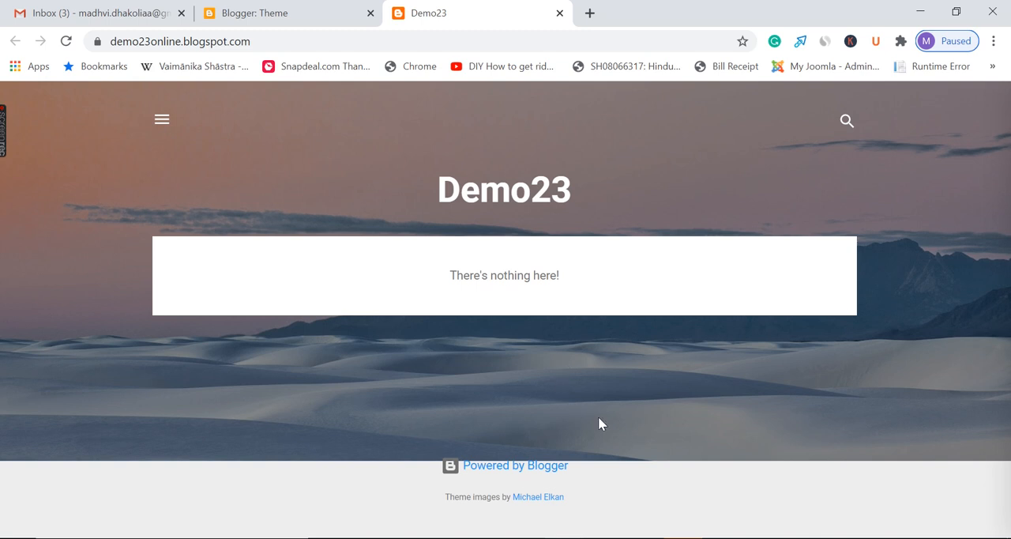
click(162, 120)
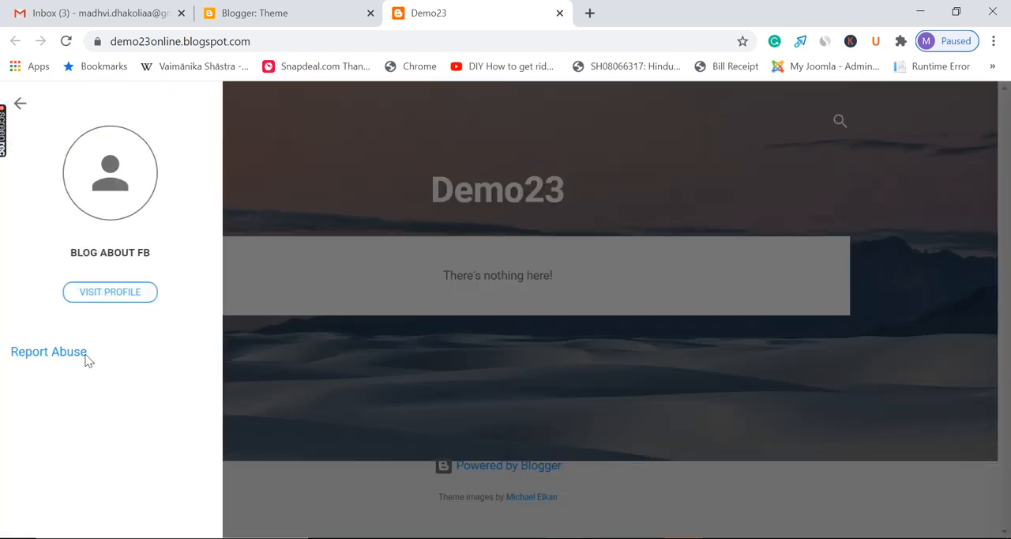
click(455, 165)
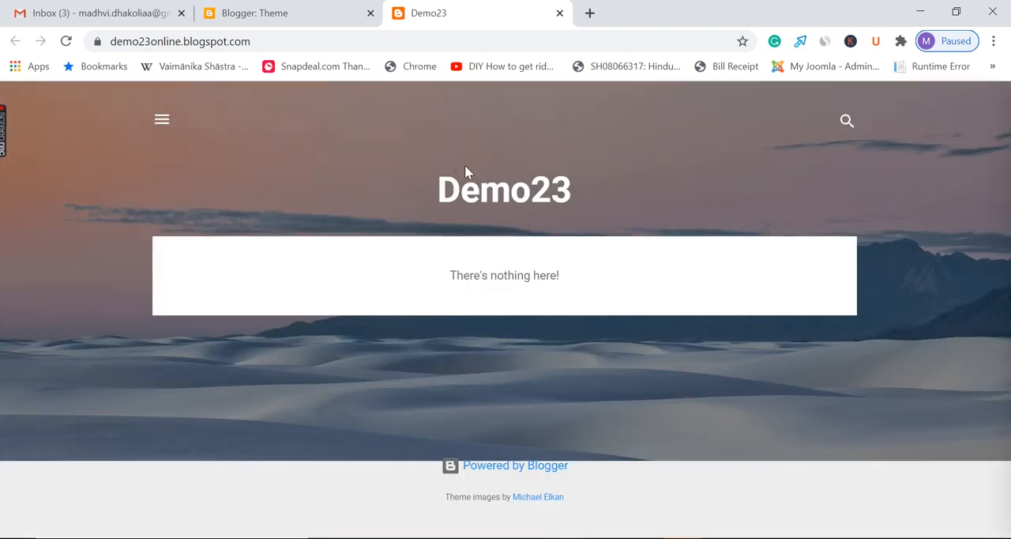
click(290, 7)
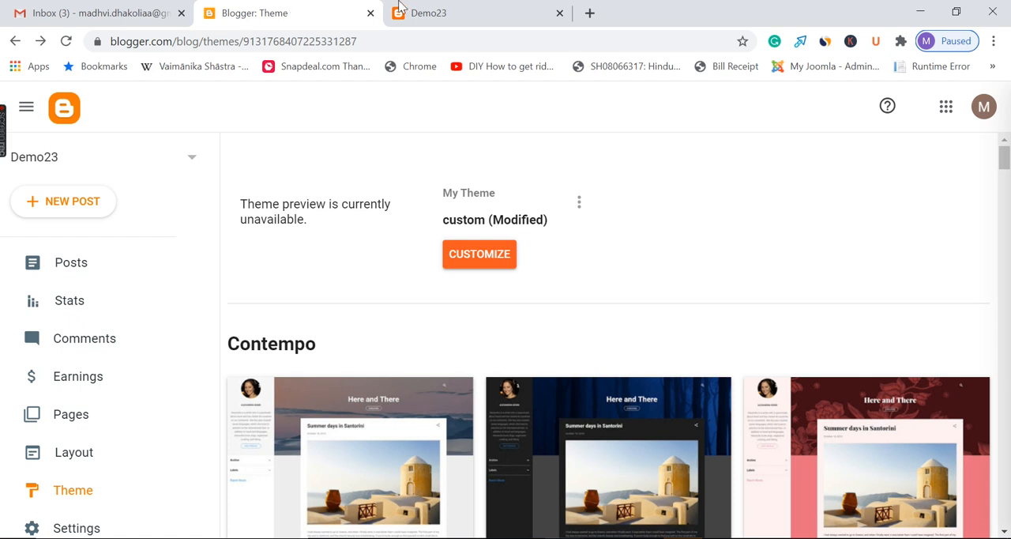
Reload the live Demo23 blog to see the restored theme
click(427, 11)
click(289, 11)
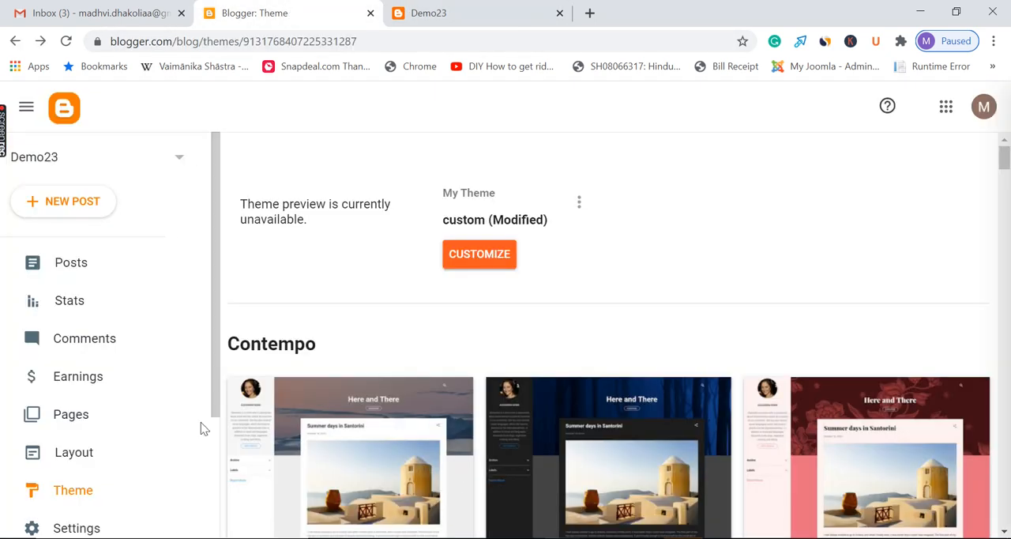
click(477, 9)
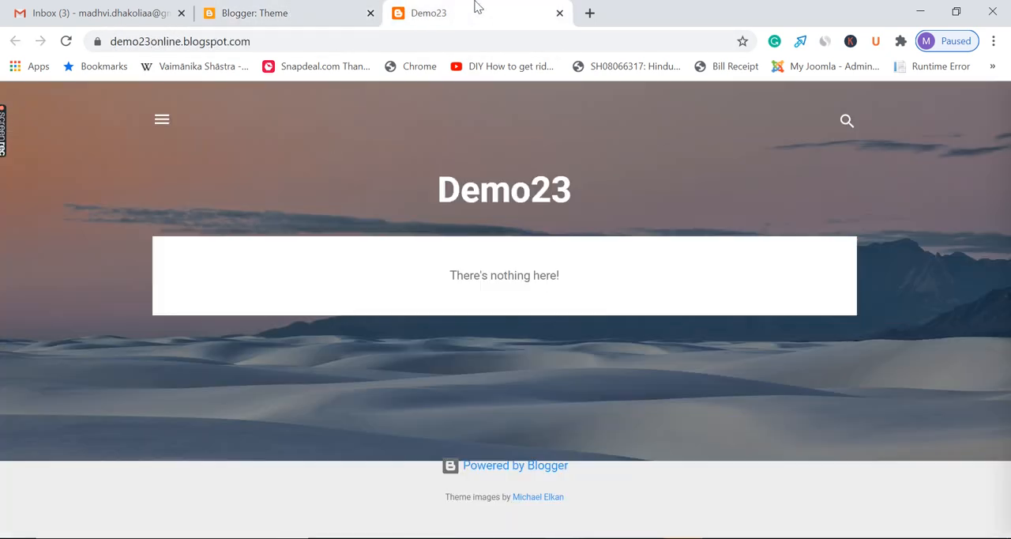
click(67, 41)
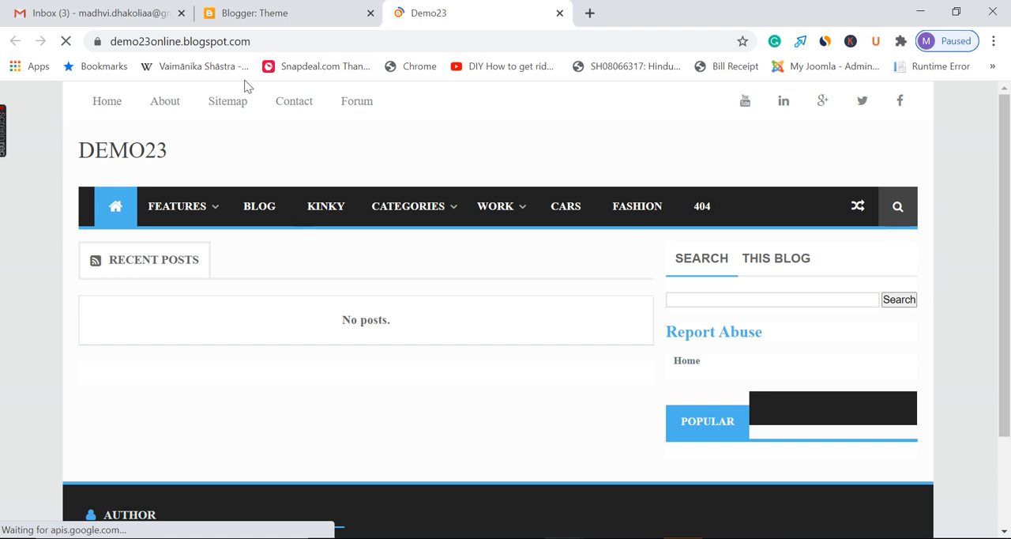
Examine the restored theme's address, navigation bar, sidebar and footer on the live blog, and follow the Cars link
click(274, 43)
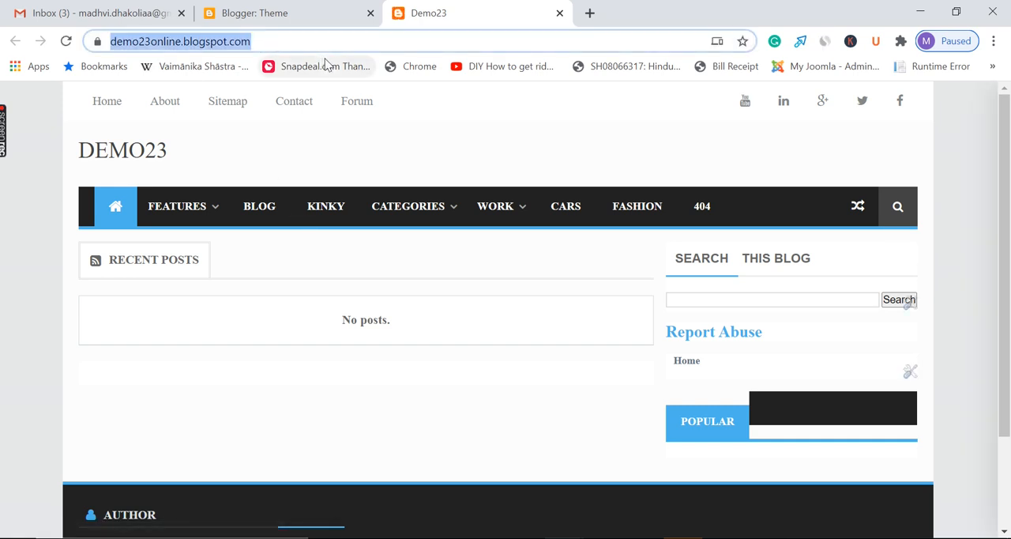
mouse_move(408, 274)
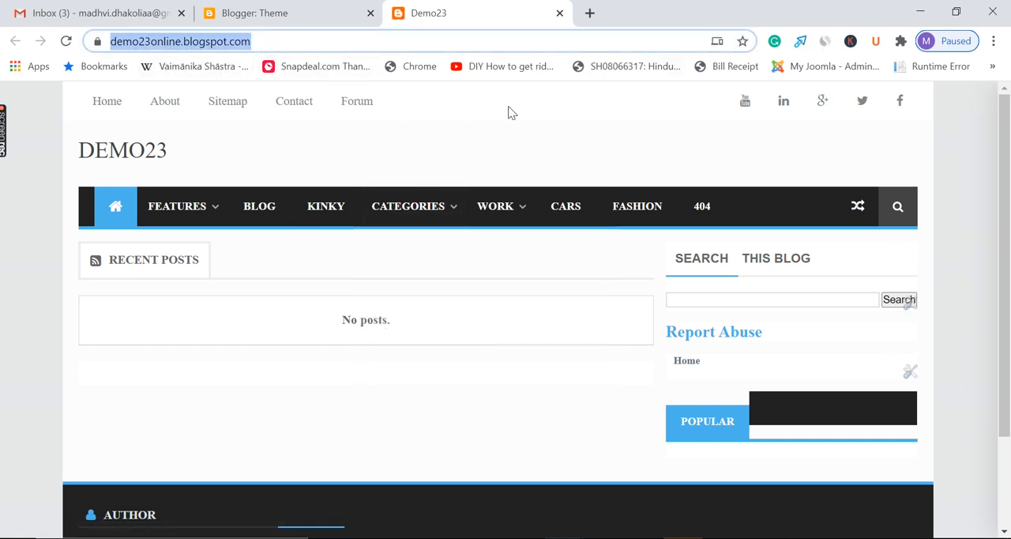
mouse_move(513, 260)
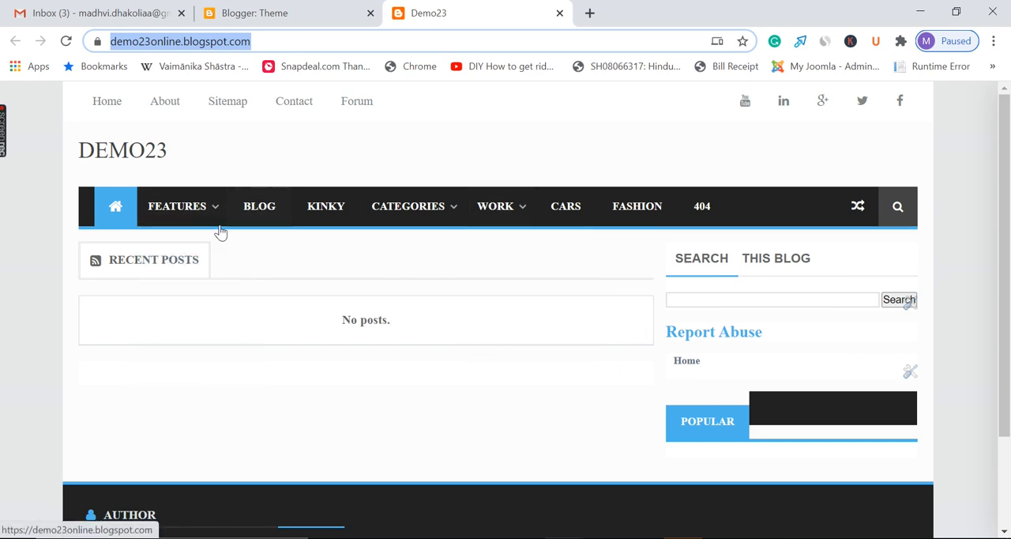
mouse_move(192, 198)
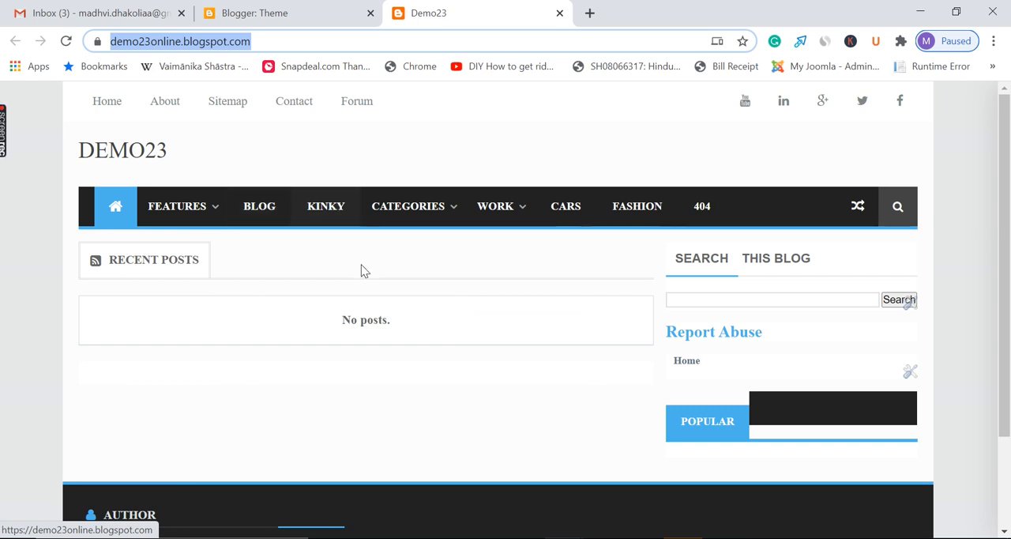
mouse_move(419, 203)
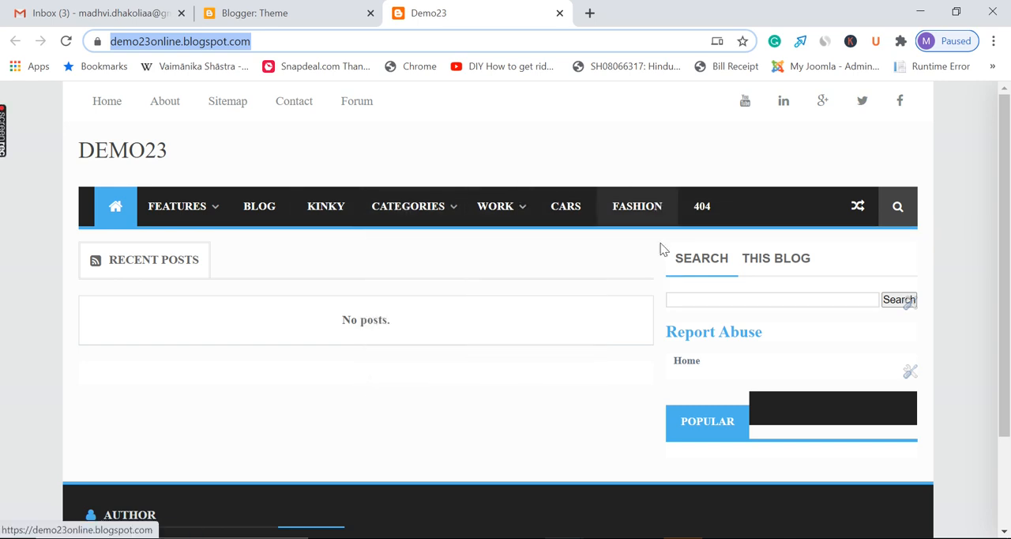
scroll(475, 346, down, 1)
scroll(475, 347, down, 1)
scroll(475, 346, up, 2)
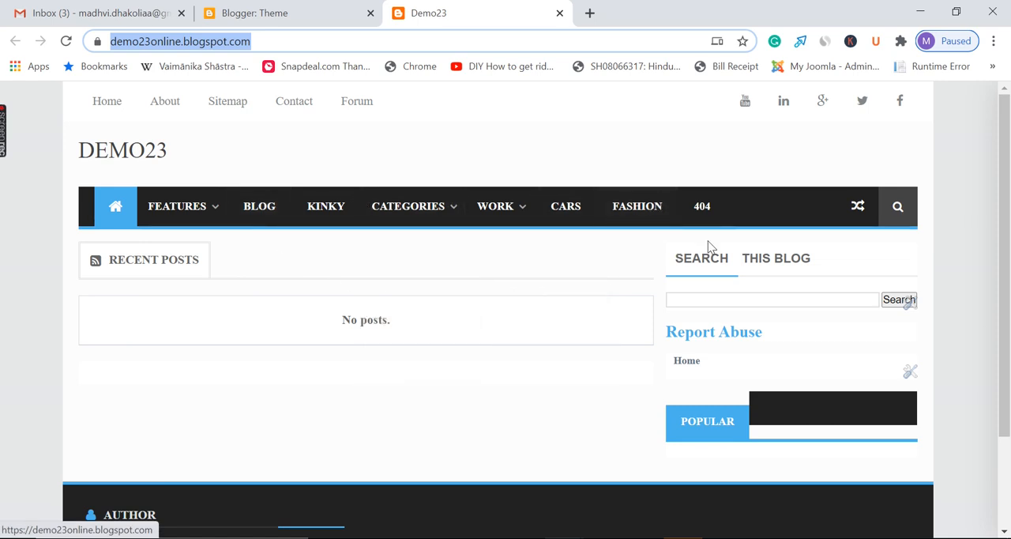
scroll(539, 329, down, 1)
scroll(539, 333, up, 1)
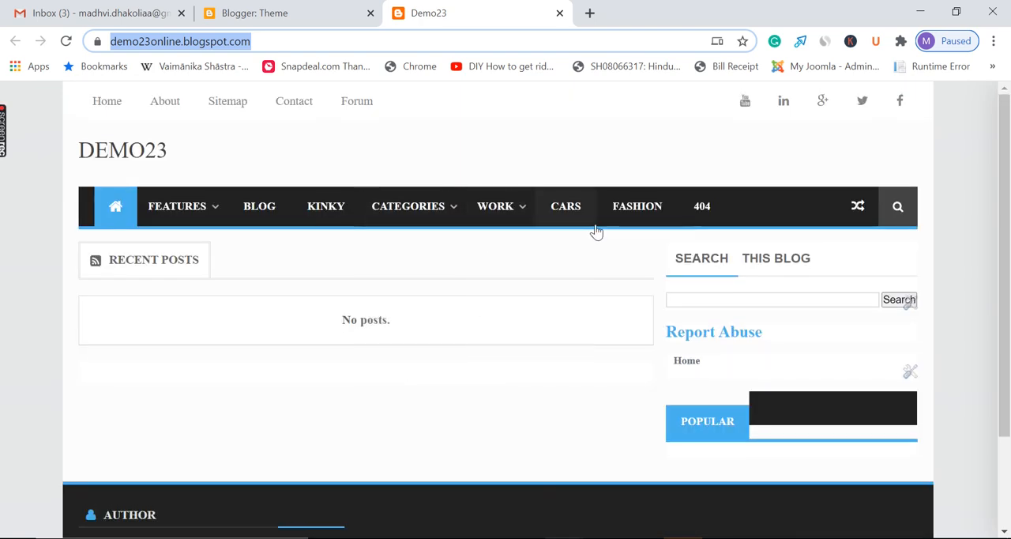
click(574, 213)
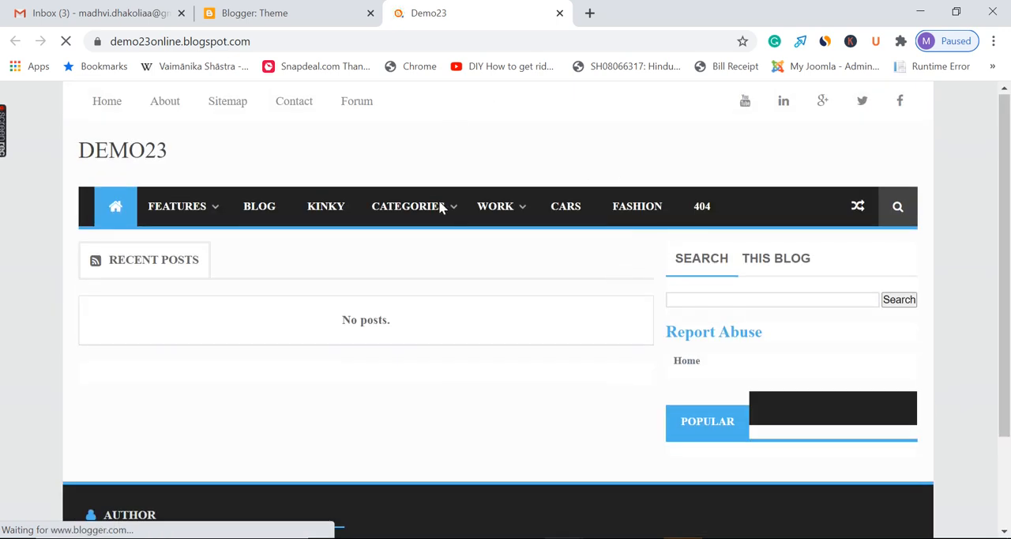
Examine the live blog's page down to the footer, including the Web design entry under Categories
click(282, 8)
click(480, 7)
scroll(562, 275, down, 3)
scroll(553, 293, up, 3)
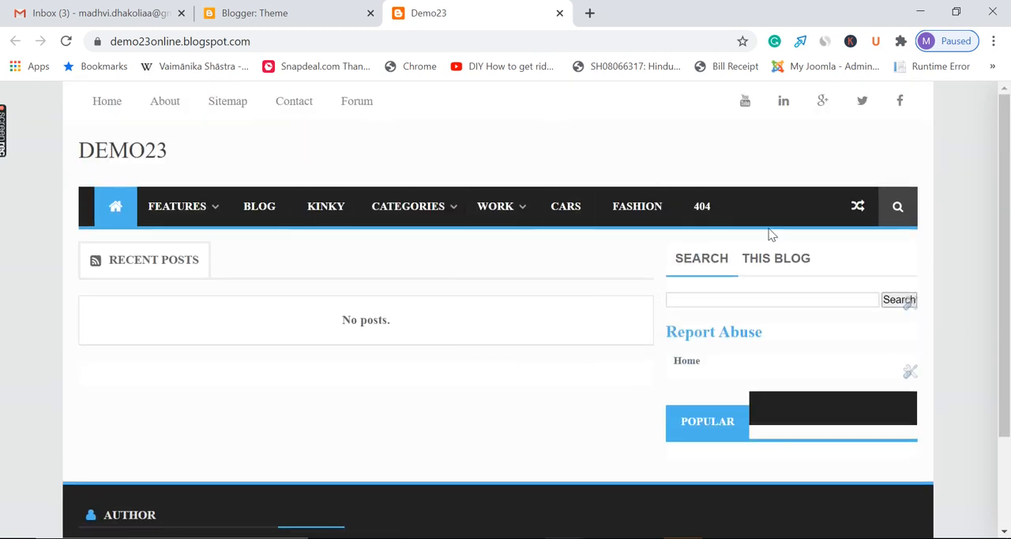
mouse_move(3, 136)
scroll(552, 243, down, 1)
scroll(573, 248, up, 1)
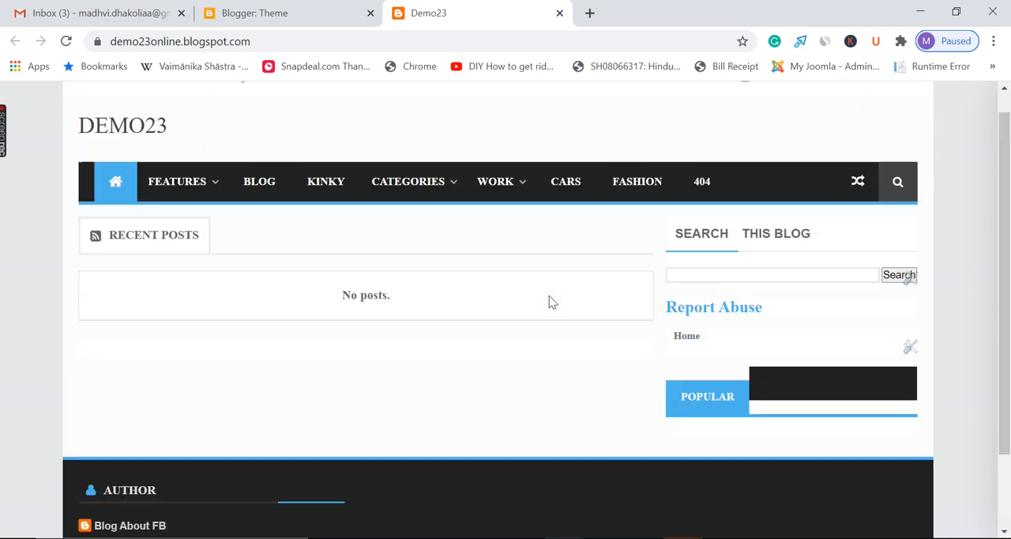
scroll(410, 255, down, 1)
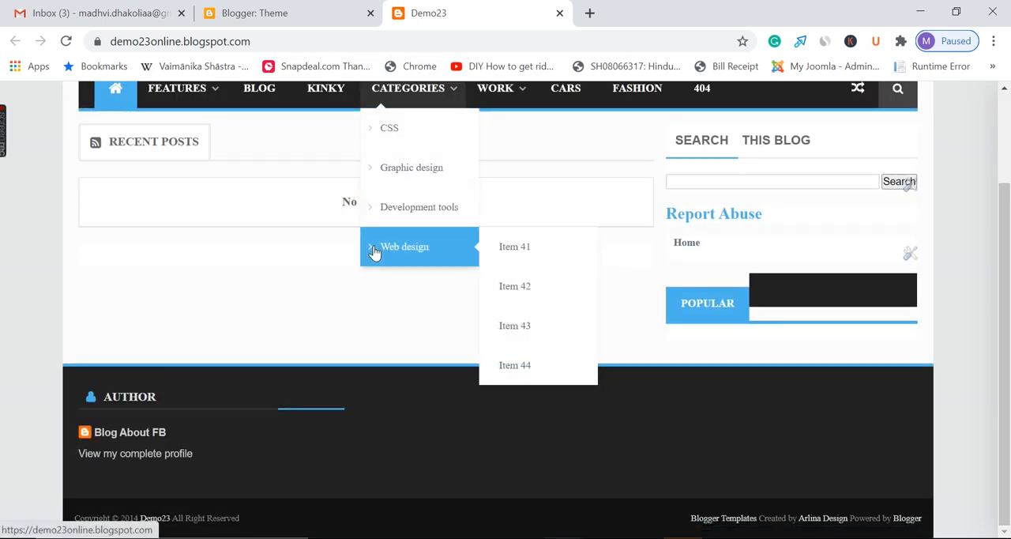
scroll(374, 253, up, 1)
Review the restored theme's options, including Edit HTML and Mobile Settings, alongside the live blog, and dismiss them
click(254, 13)
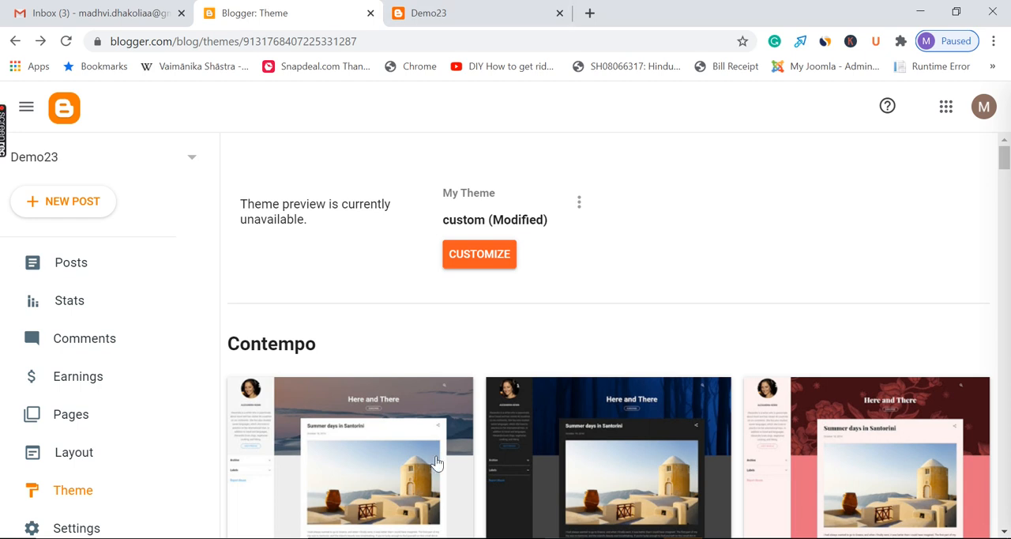
click(579, 204)
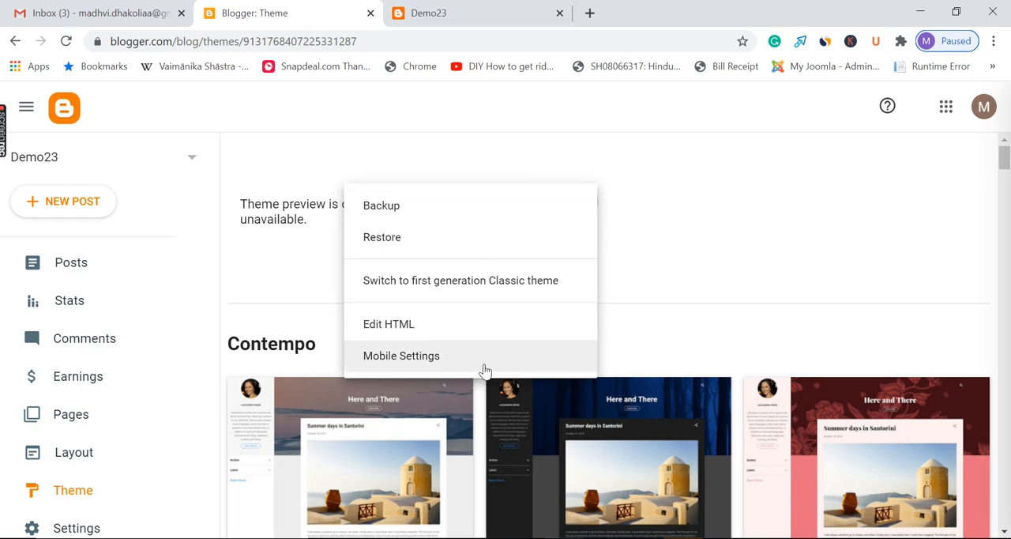
click(514, 11)
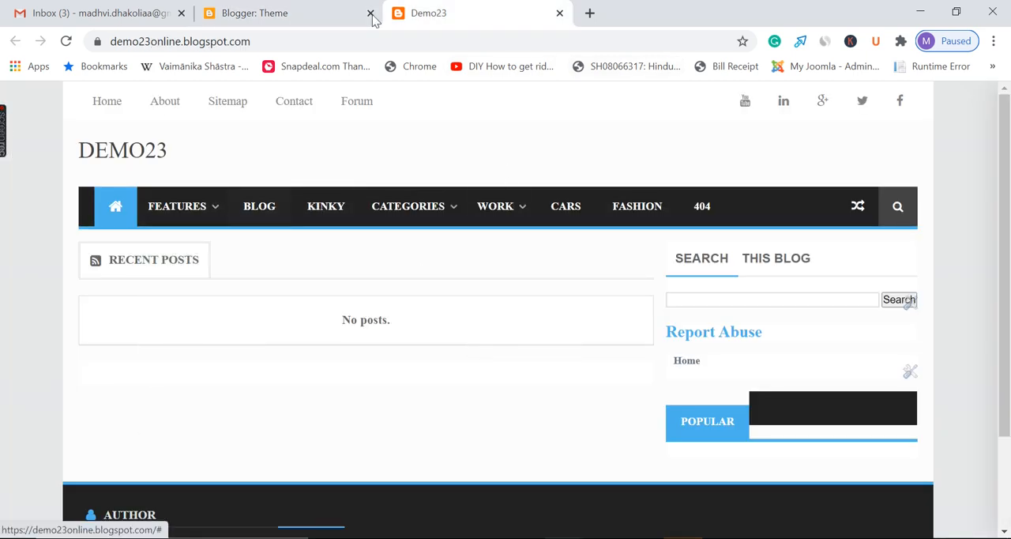
click(306, 10)
click(517, 10)
click(286, 9)
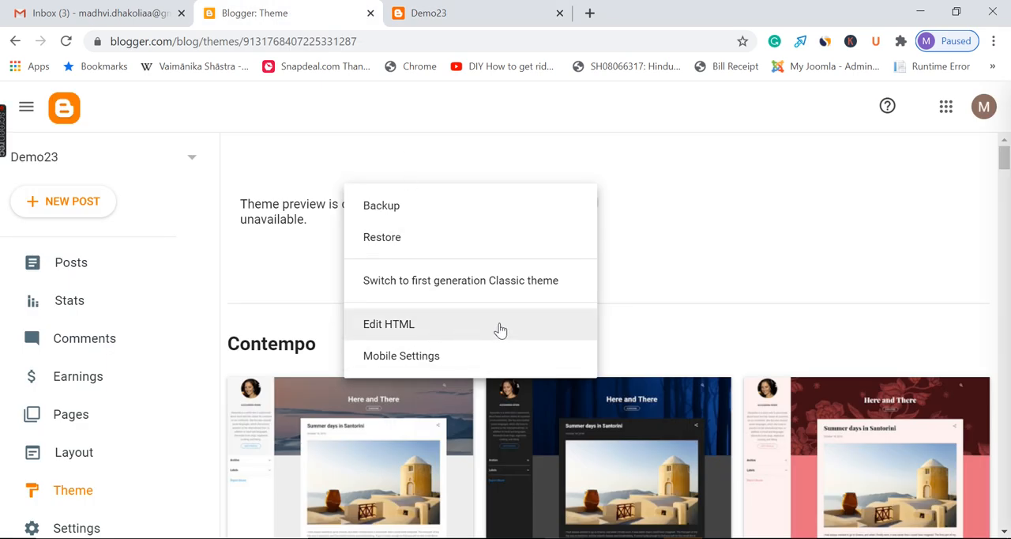
click(574, 108)
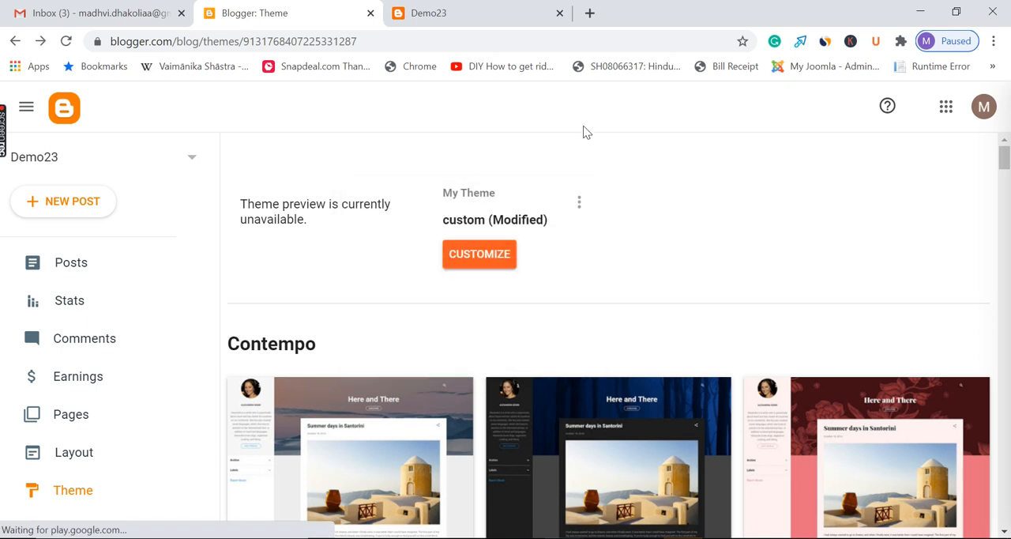
Look over the live Demo23 page from header to footer and return to the theme settings
click(537, 17)
scroll(481, 315, down, 2)
scroll(458, 356, up, 2)
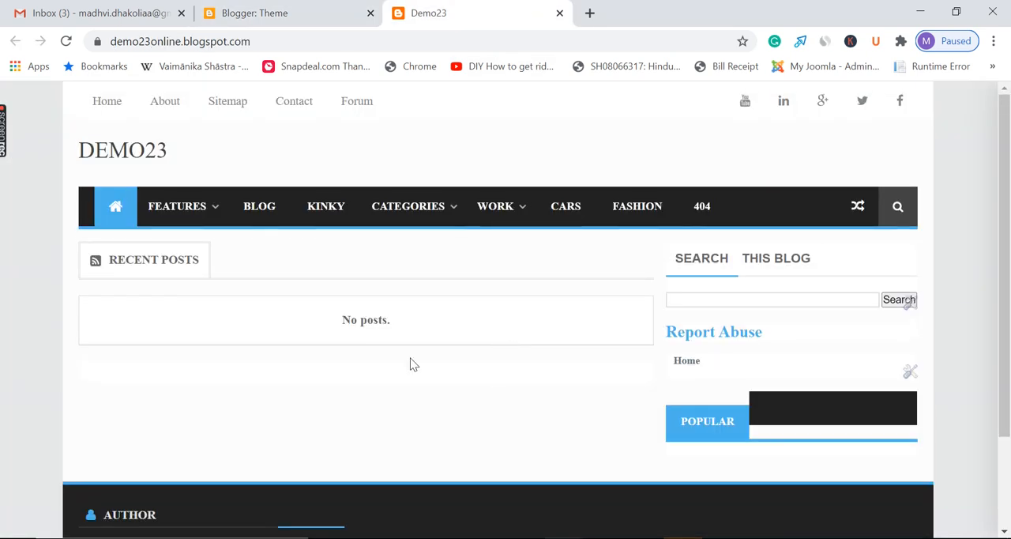
click(316, 10)
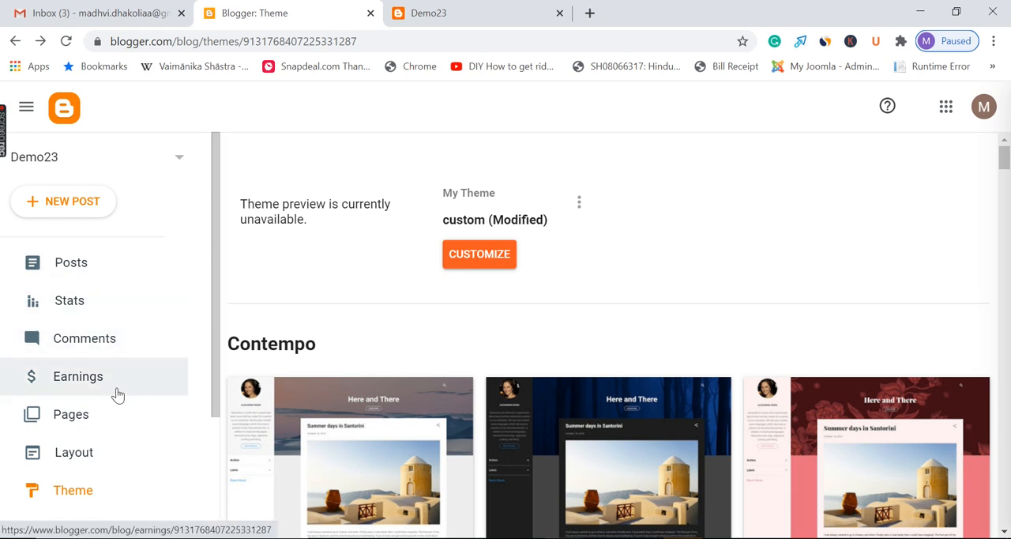
Open the Demo23 blog's post list and switch back to the live blog
scroll(119, 431, down, 3)
scroll(124, 435, up, 3)
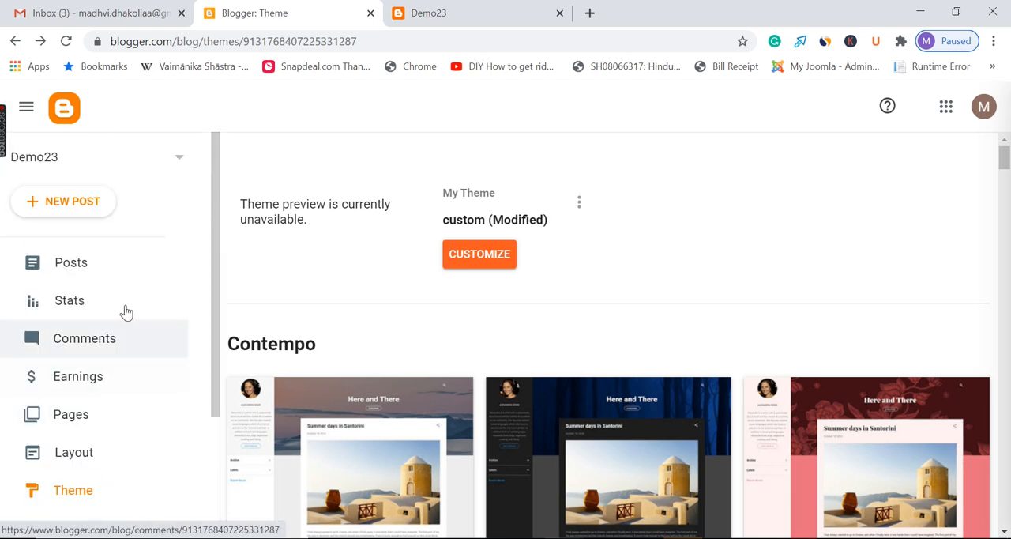
click(119, 264)
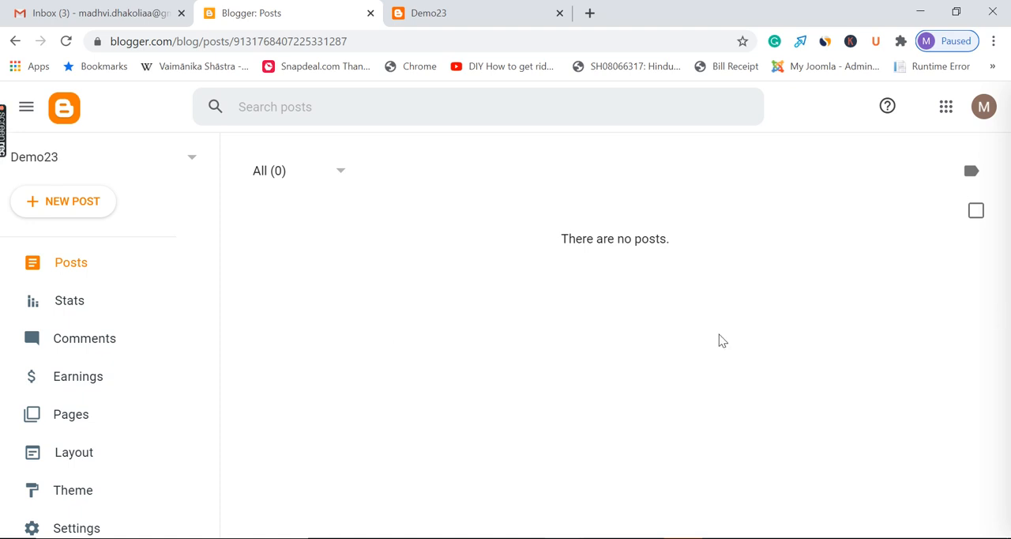
click(524, 14)
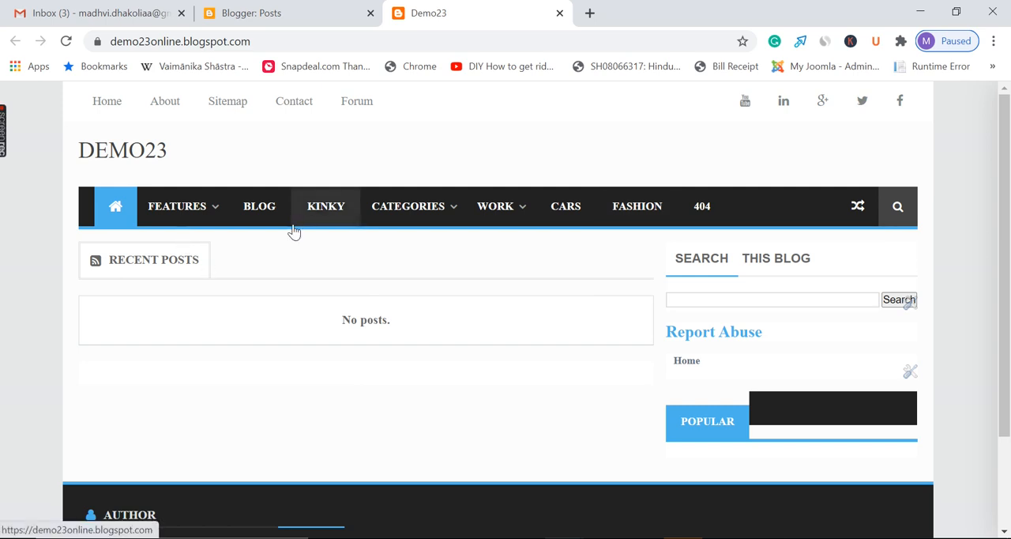
Open the Demo23 blog's statistics and review the available time periods, leaving the current period selected
click(311, 9)
click(138, 301)
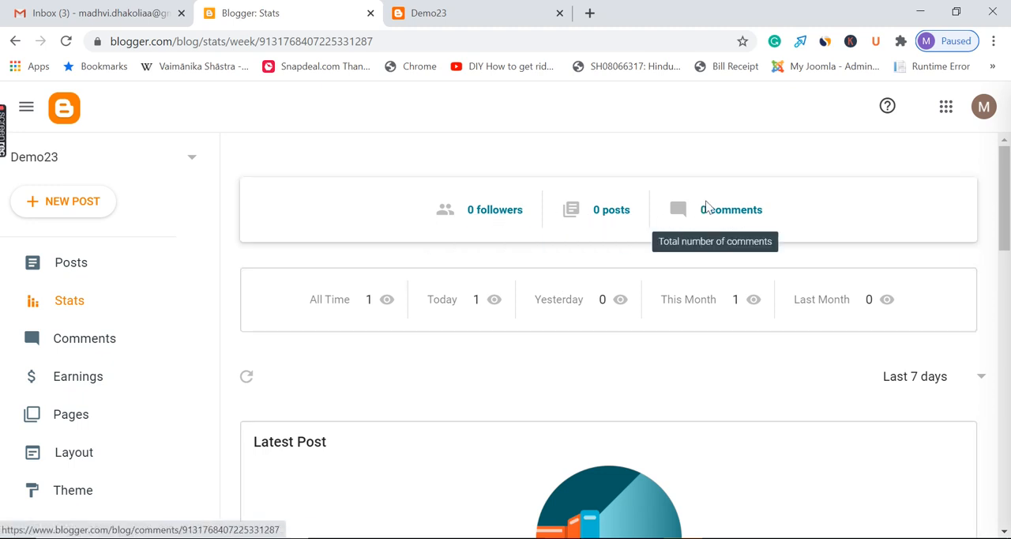
click(939, 382)
scroll(952, 316, down, 3)
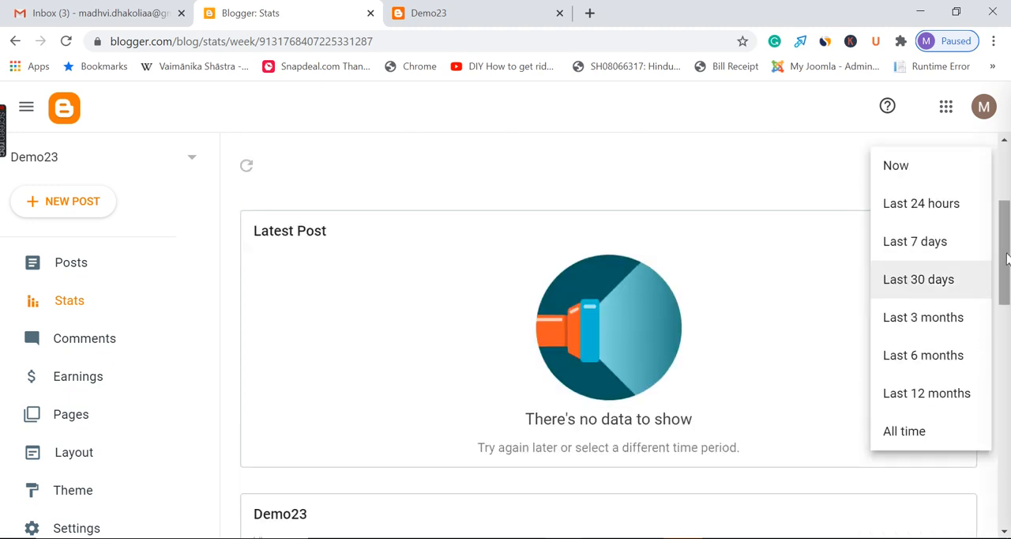
scroll(978, 284, up, 1)
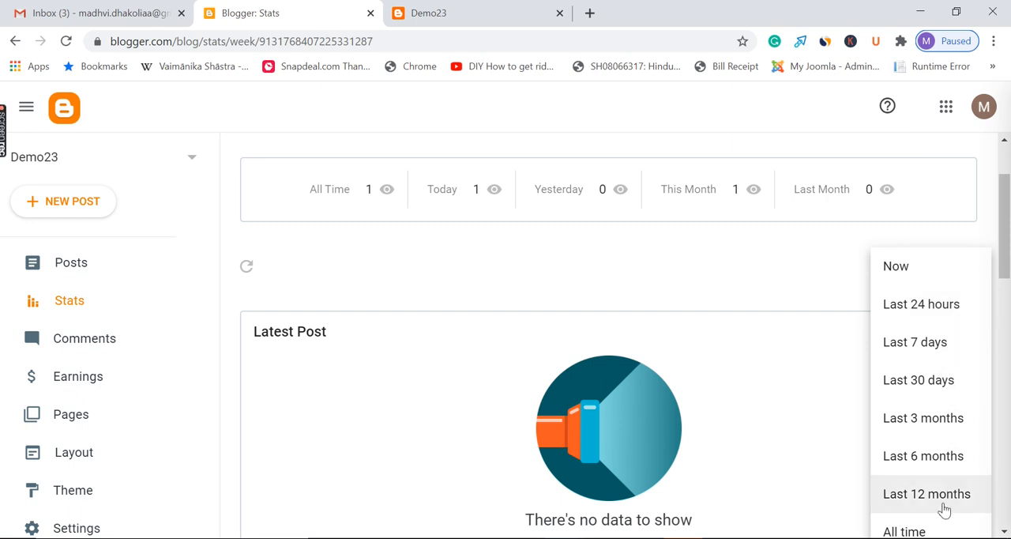
scroll(916, 260, down, 2)
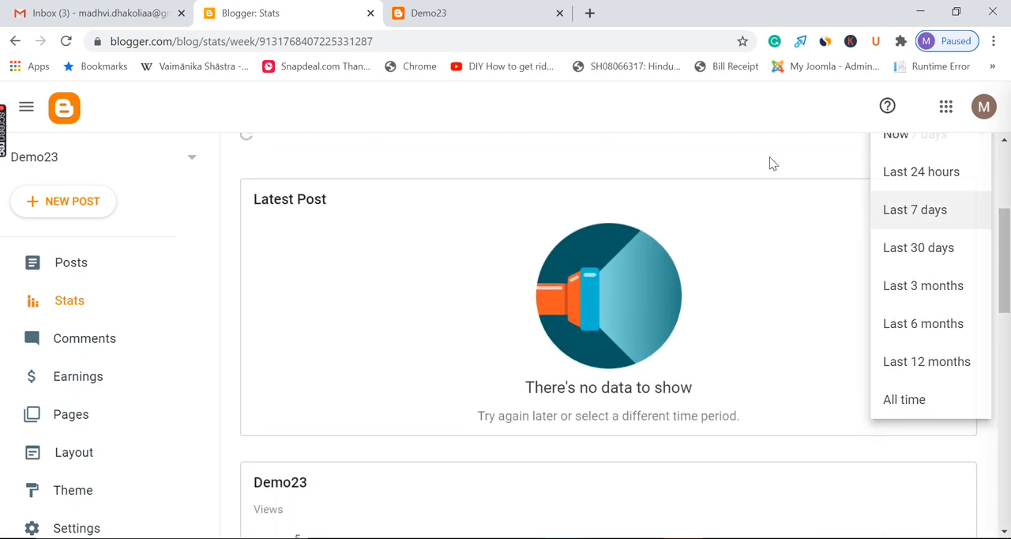
click(769, 162)
Examine the Demo23 views chart and the Posts section of the statistics page
scroll(856, 307, down, 5)
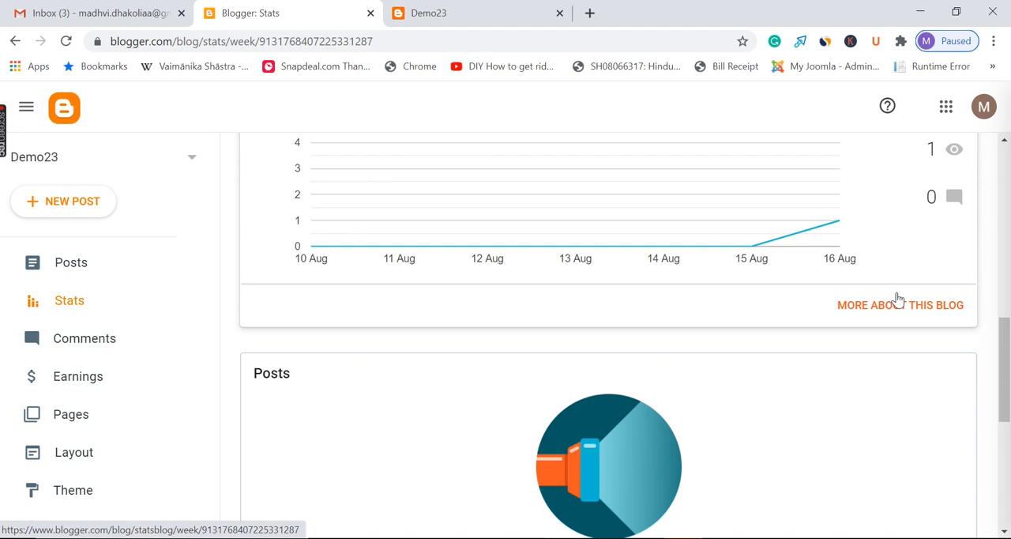
scroll(896, 296, up, 3)
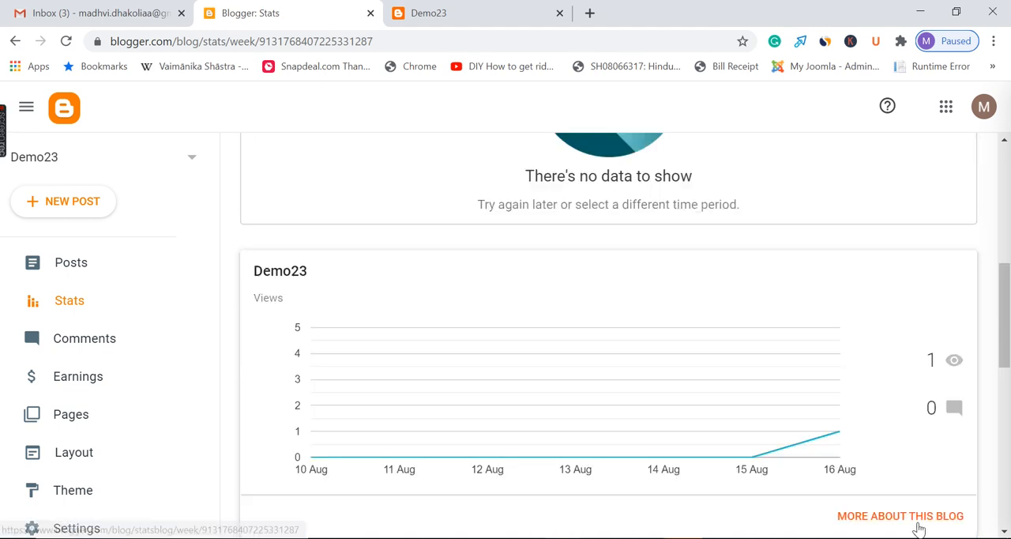
scroll(924, 410, down, 2)
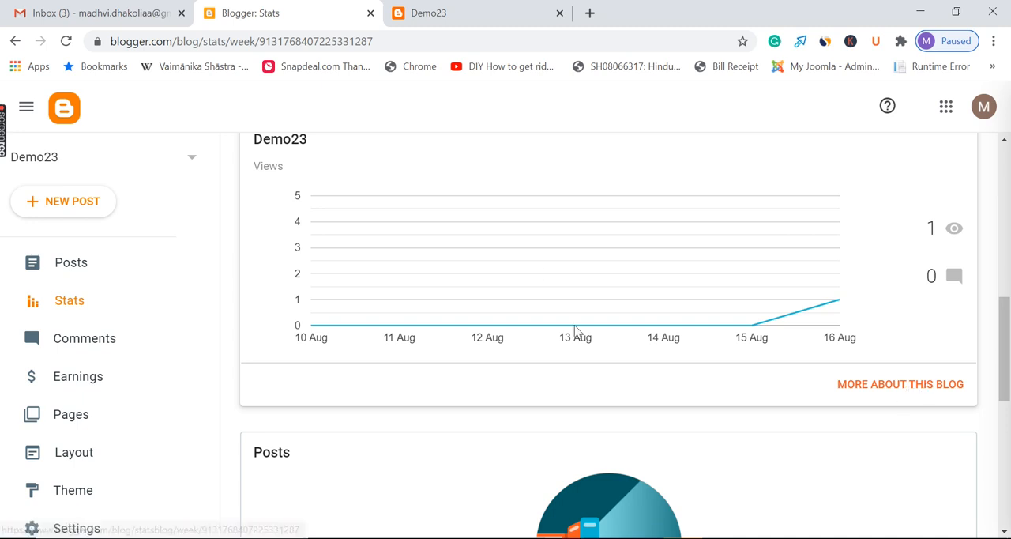
drag(1006, 317, 1009, 163)
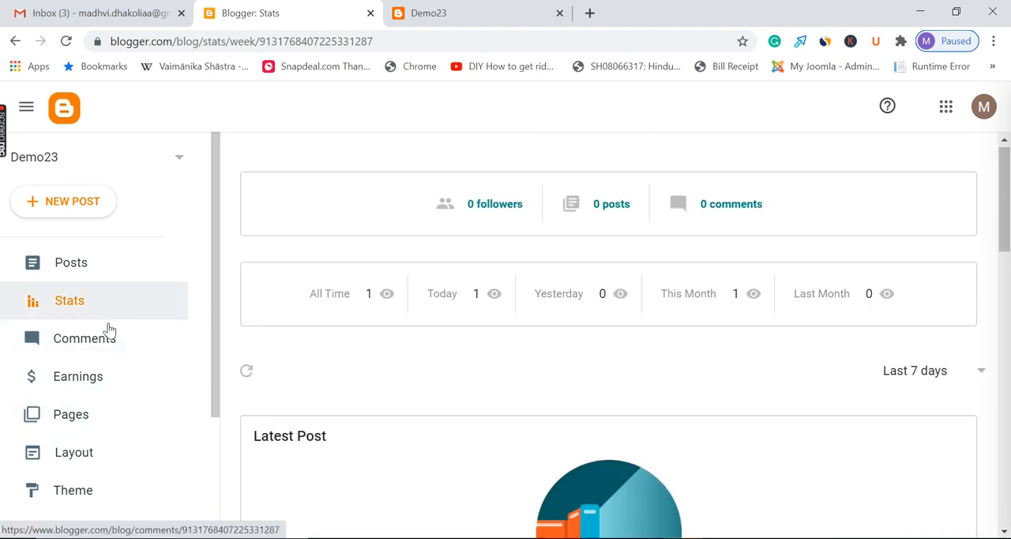
Check the blog's comments list and examine the Earnings page, including the AdSense connection, ad-readiness and frequently asked questions sections
click(85, 341)
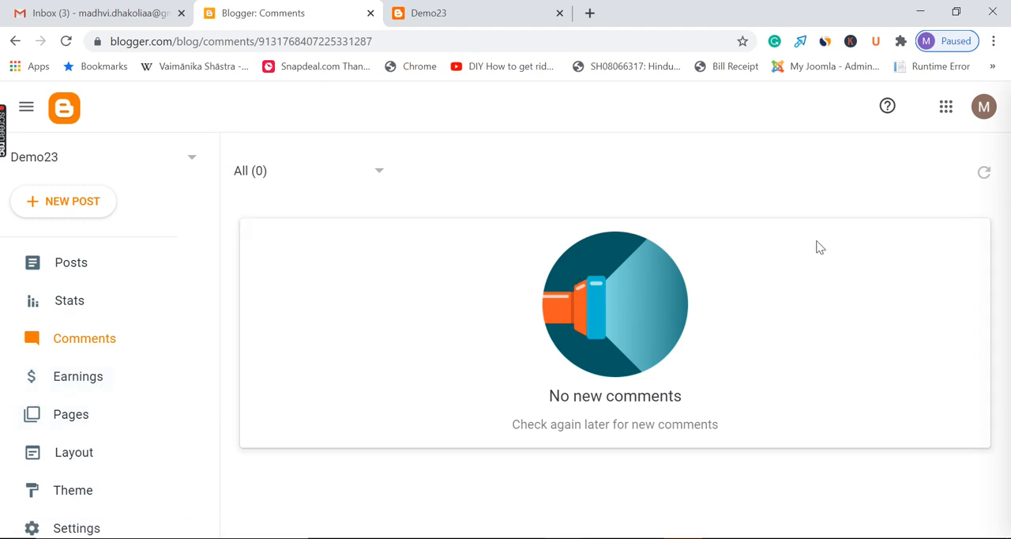
click(106, 382)
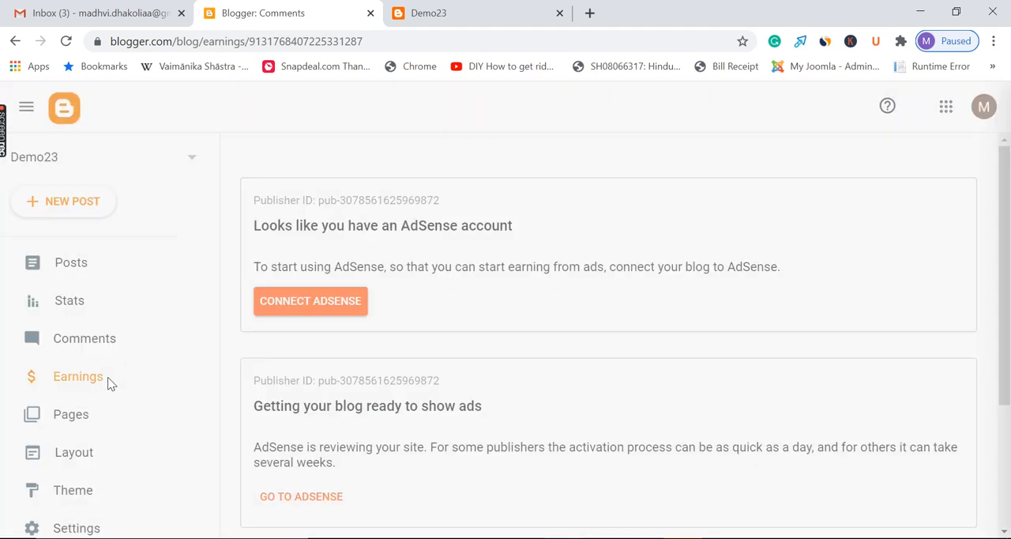
scroll(1007, 271, down, 2)
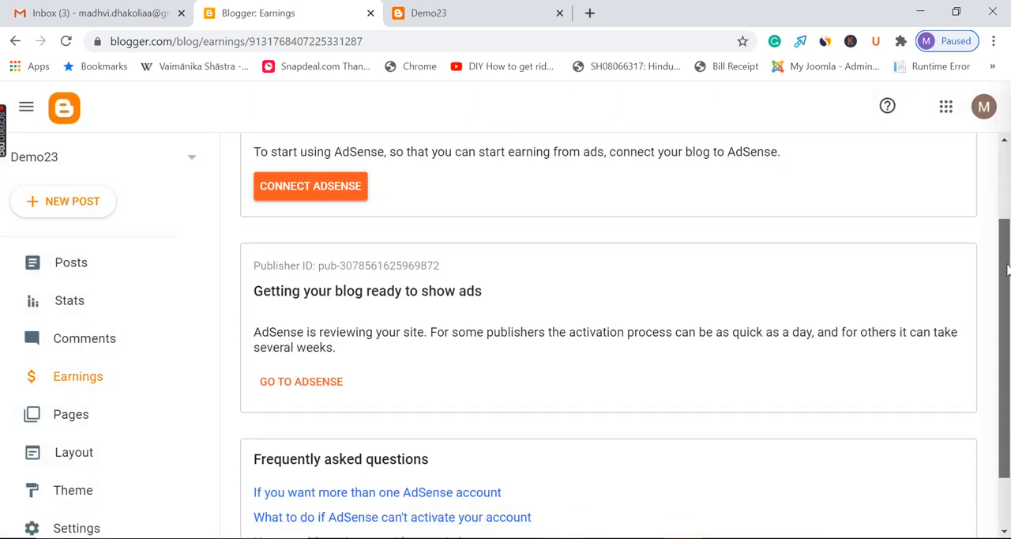
scroll(1007, 271, down, 1)
scroll(1007, 277, up, 2)
scroll(1007, 290, down, 2)
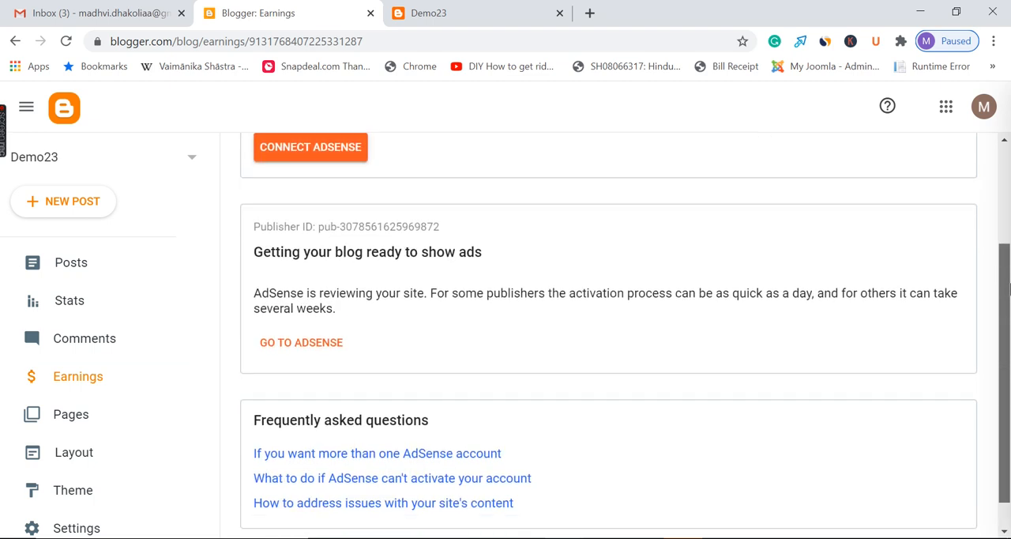
scroll(1007, 290, up, 1)
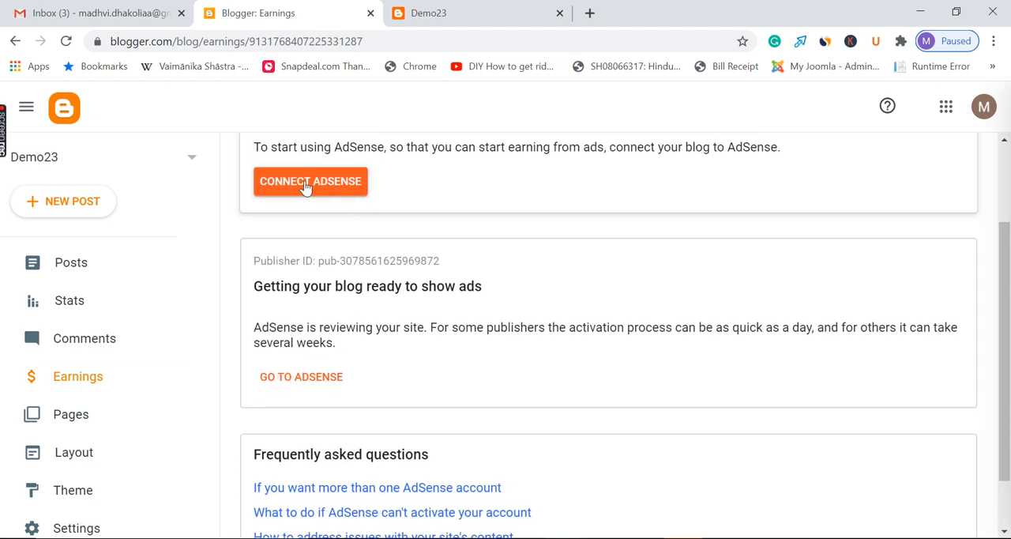
scroll(560, 260, down, 2)
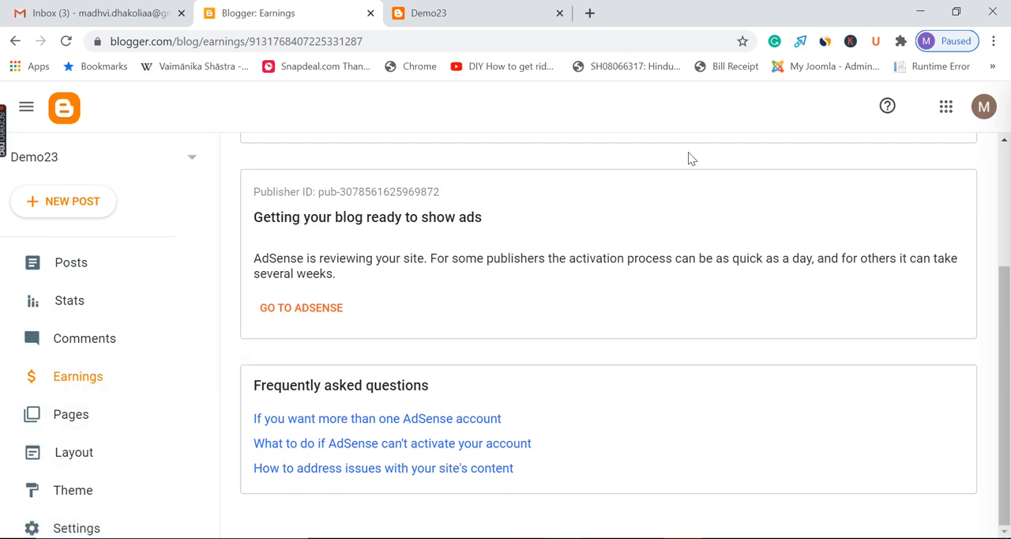
scroll(573, 368, up, 3)
scroll(577, 355, down, 3)
scroll(391, 283, up, 3)
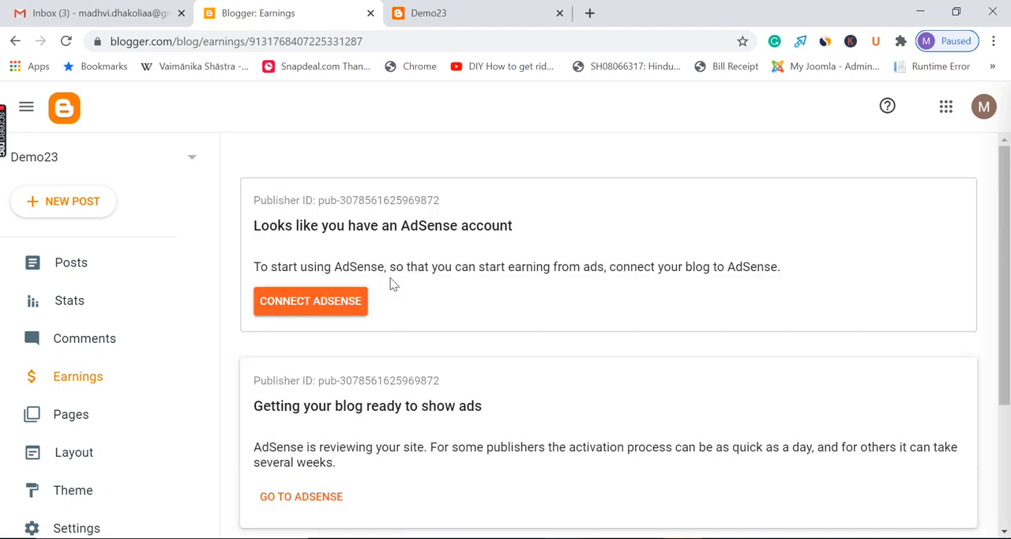
drag(1008, 221, 1010, 412)
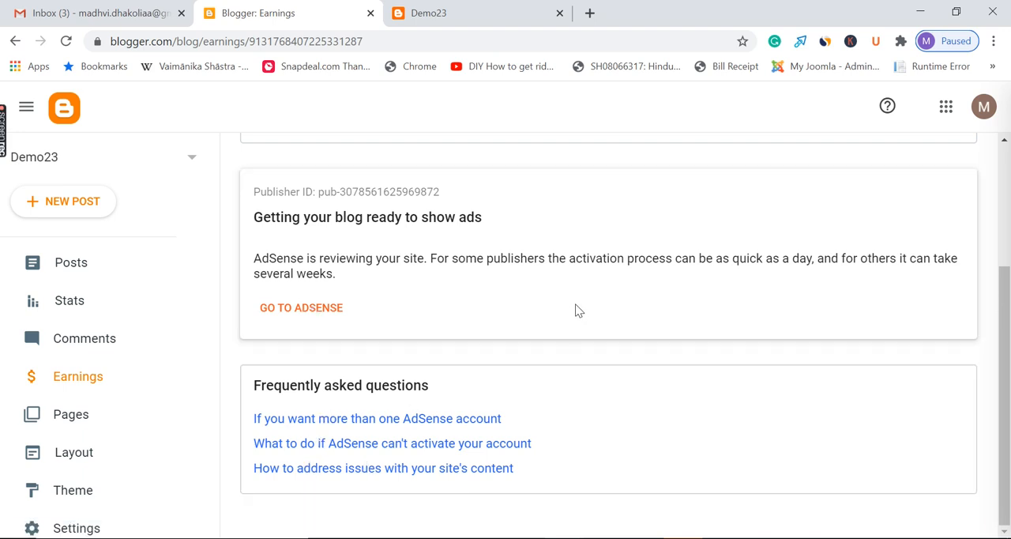
scroll(578, 309, up, 3)
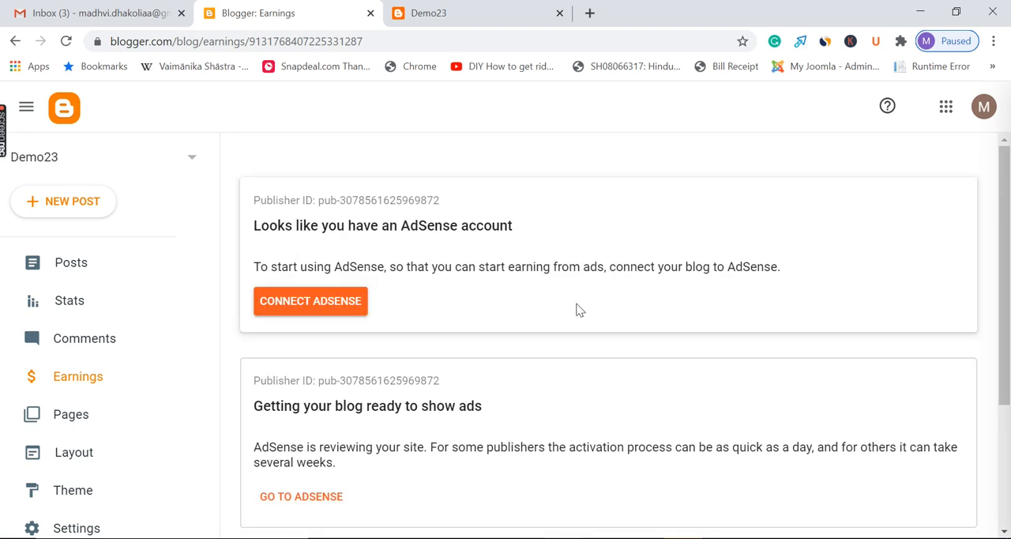
scroll(577, 311, down, 3)
scroll(415, 350, up, 3)
scroll(516, 270, down, 3)
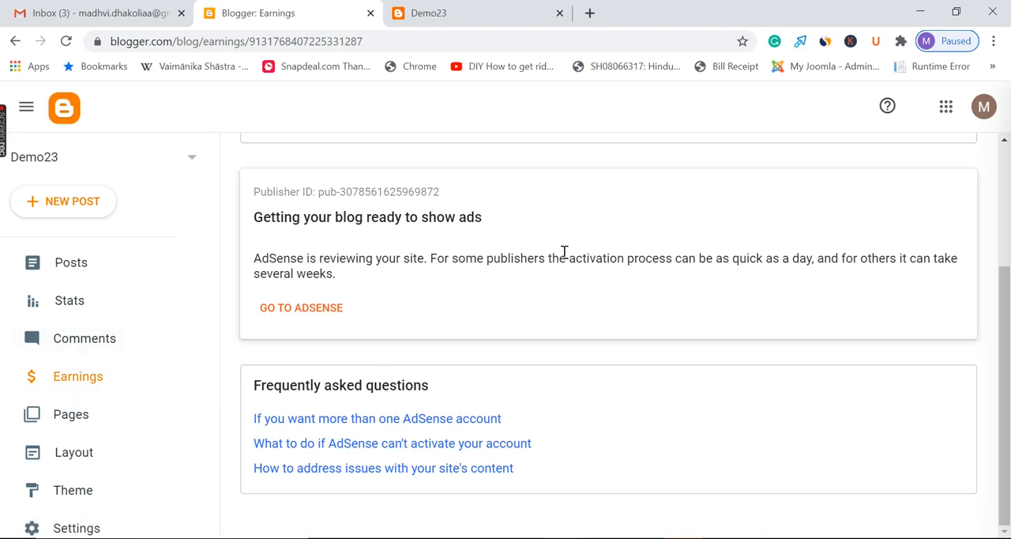
Create a new page titled Privacy Policy with no body text and publish it
click(85, 424)
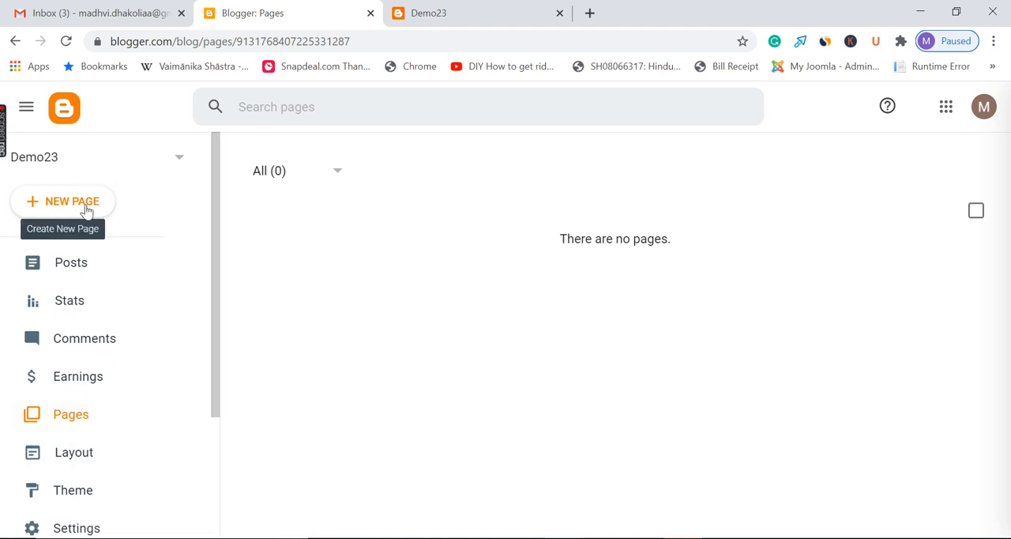
click(60, 203)
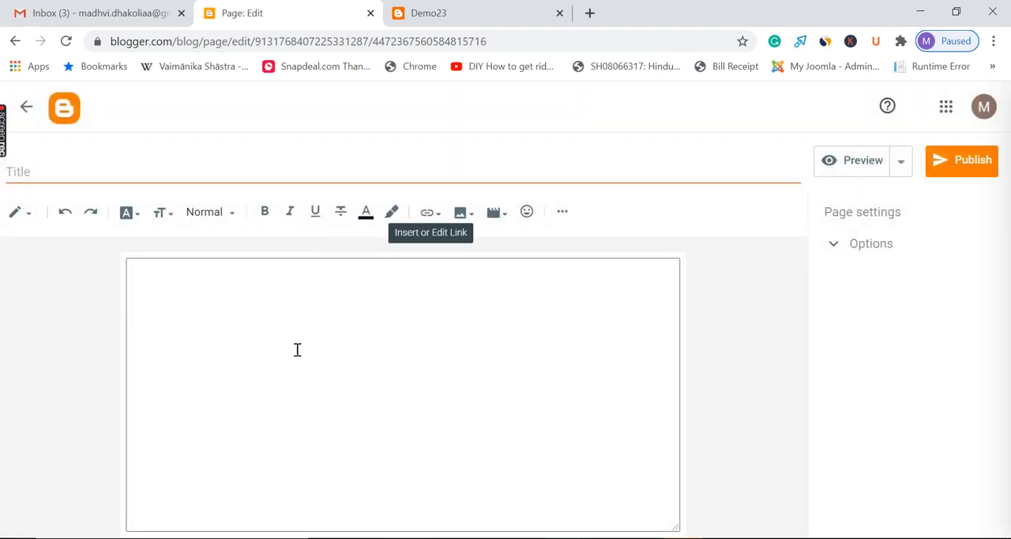
click(217, 173)
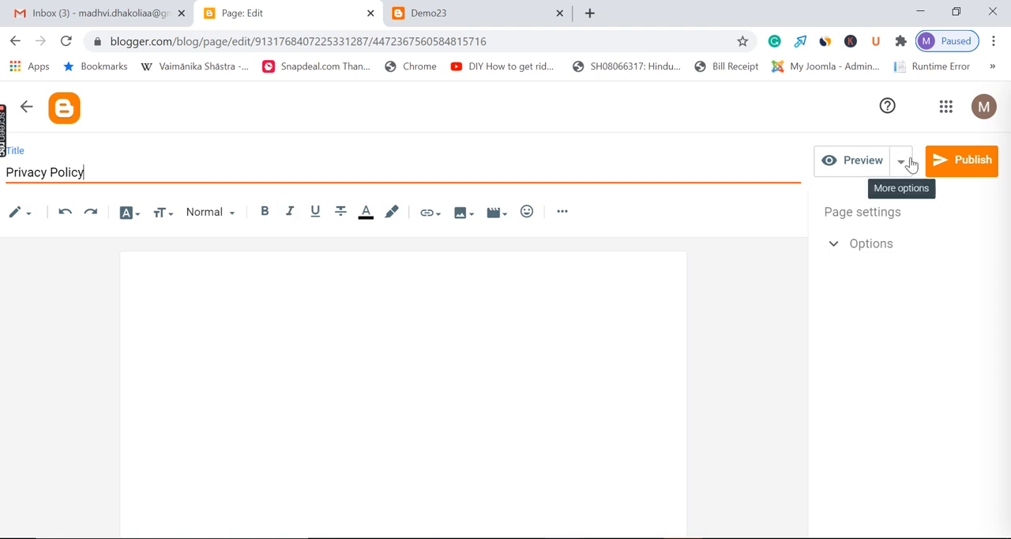
click(968, 162)
click(569, 347)
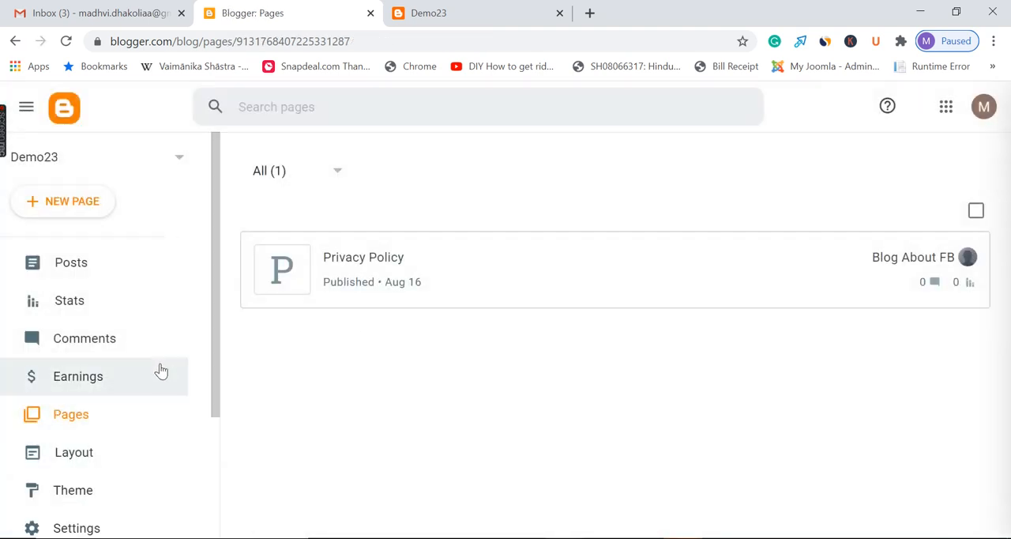
Open the blog's layout editor and compare it with the live Demo23 page
scroll(99, 331, down, 2)
click(105, 294)
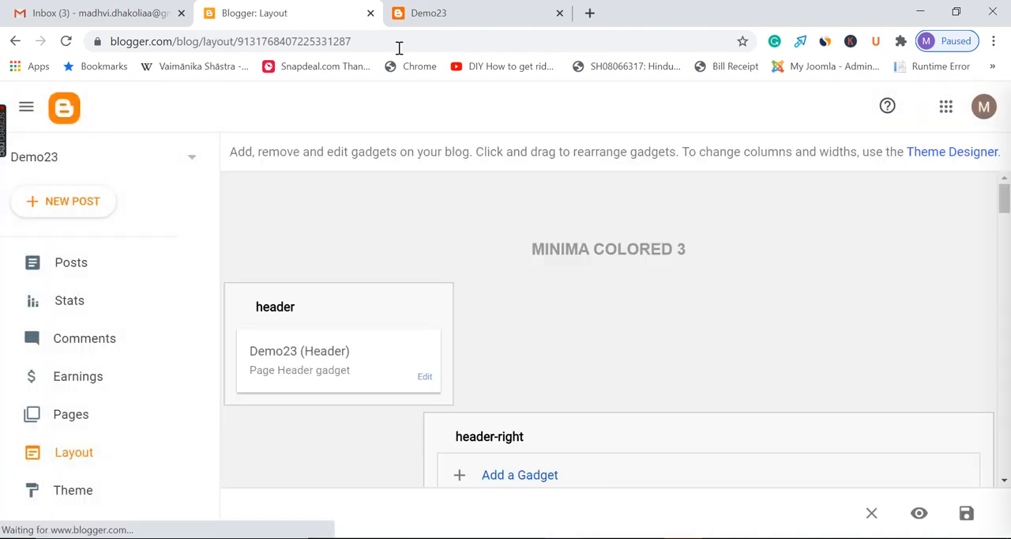
click(471, 10)
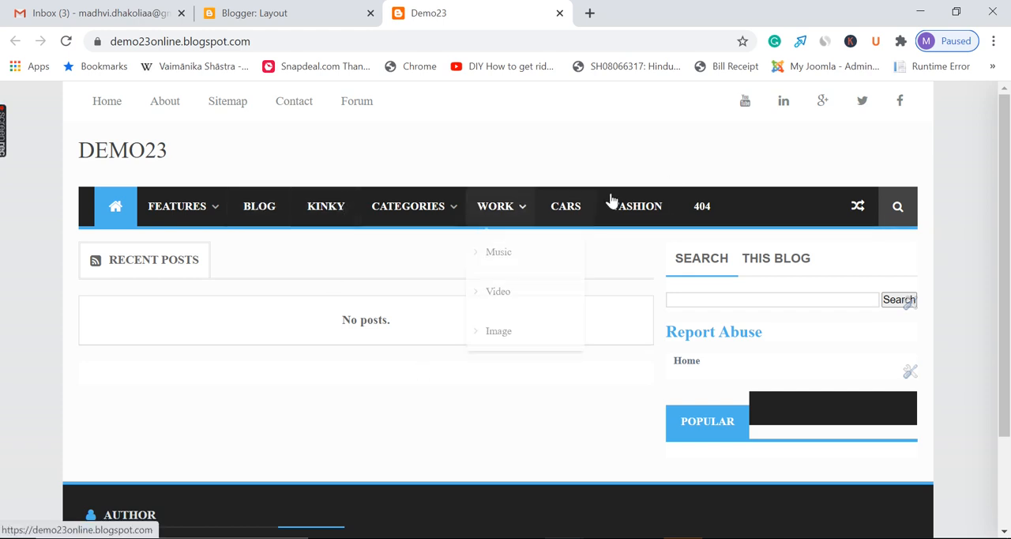
click(332, 10)
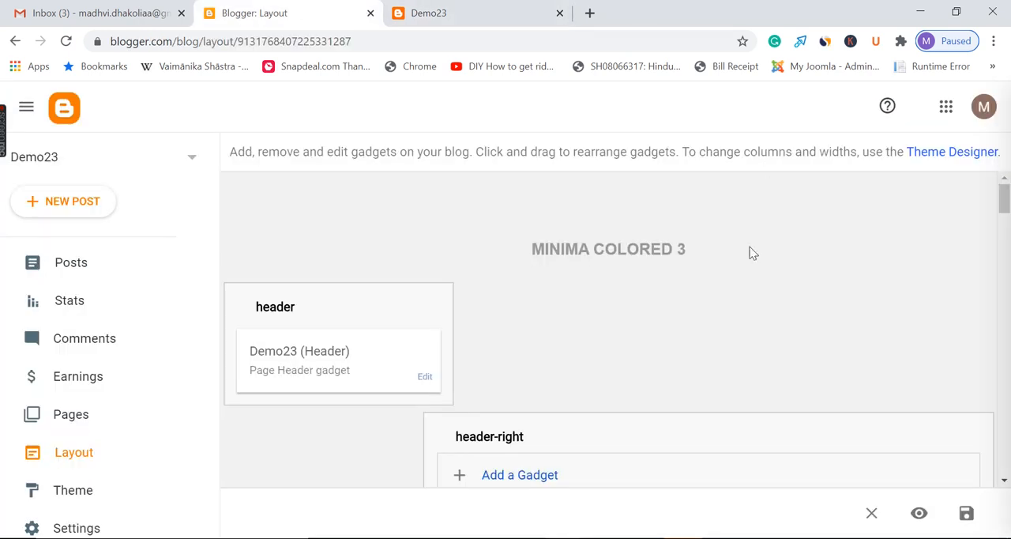
Browse the gadgets available for the header-right section, view the Link List configuration, and close it without saving
scroll(838, 313, down, 3)
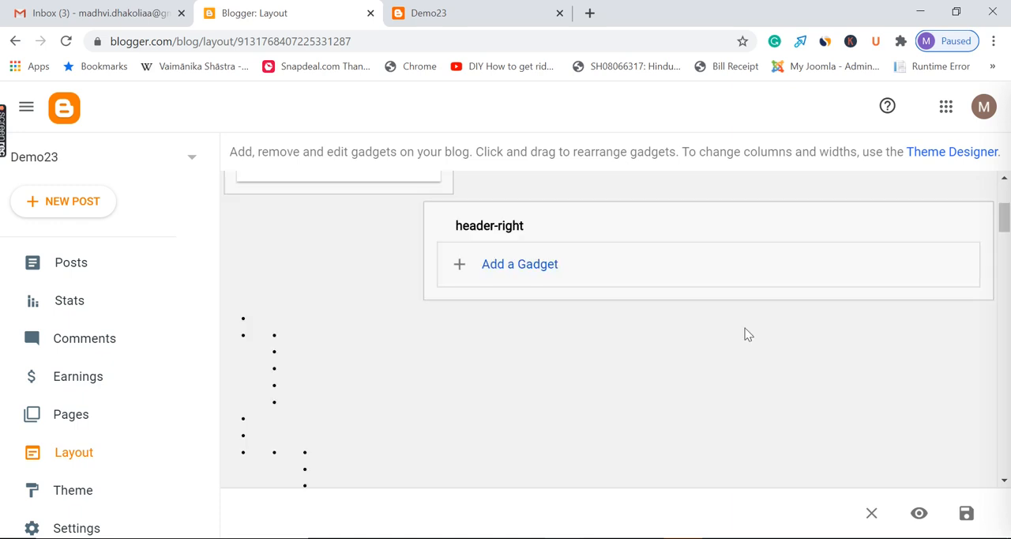
click(536, 270)
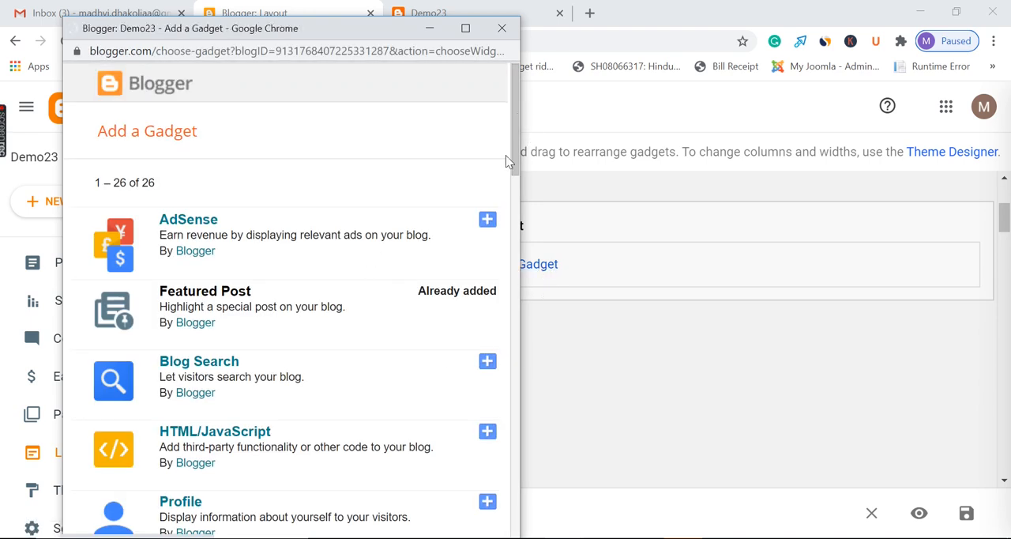
scroll(507, 161, down, 2)
scroll(421, 304, down, 2)
scroll(423, 312, up, 2)
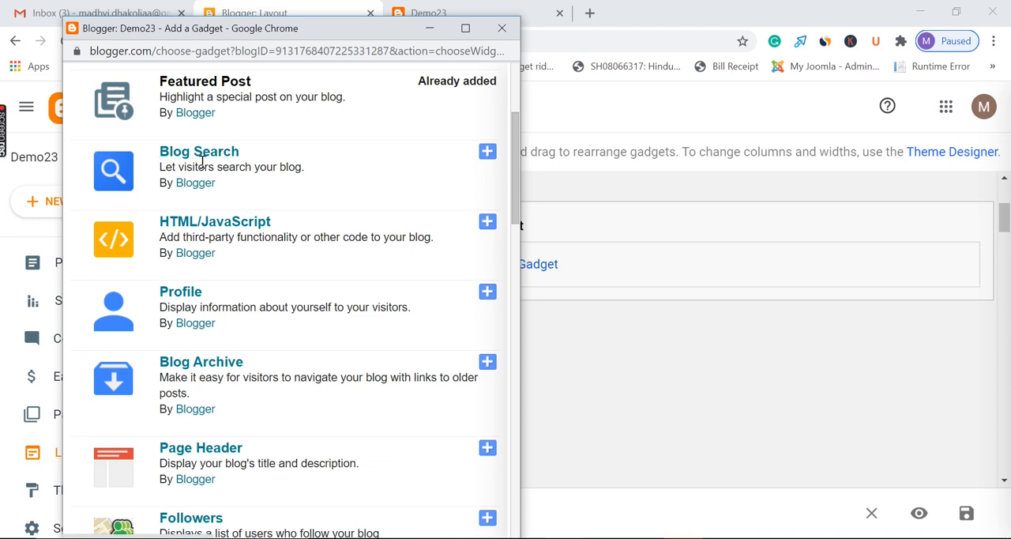
scroll(371, 308, down, 3)
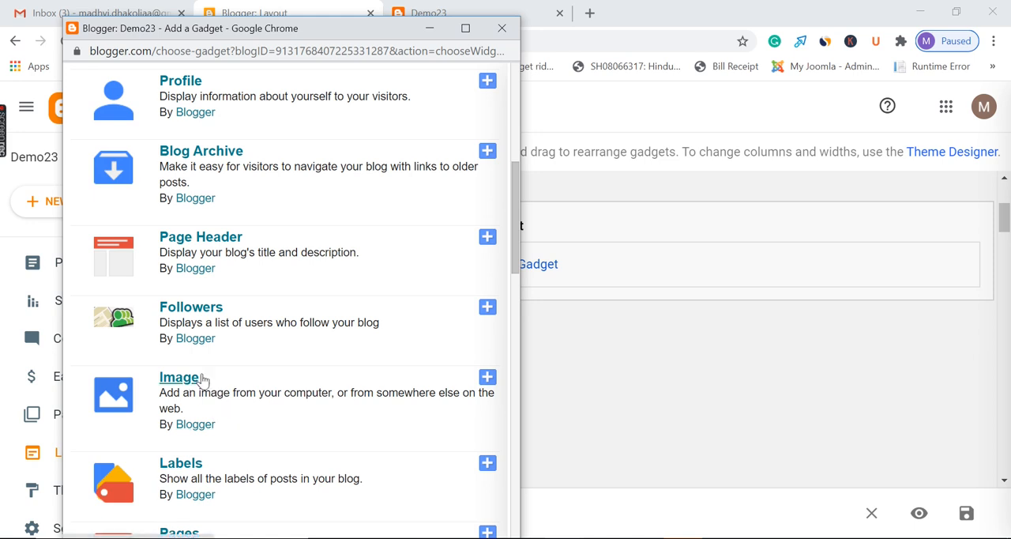
scroll(320, 315, down, 3)
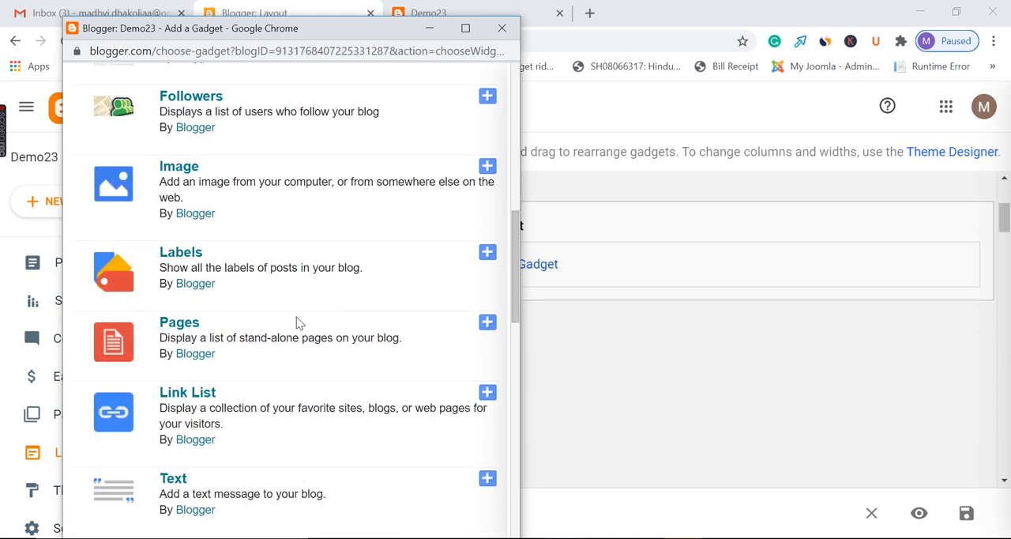
scroll(305, 322, down, 3)
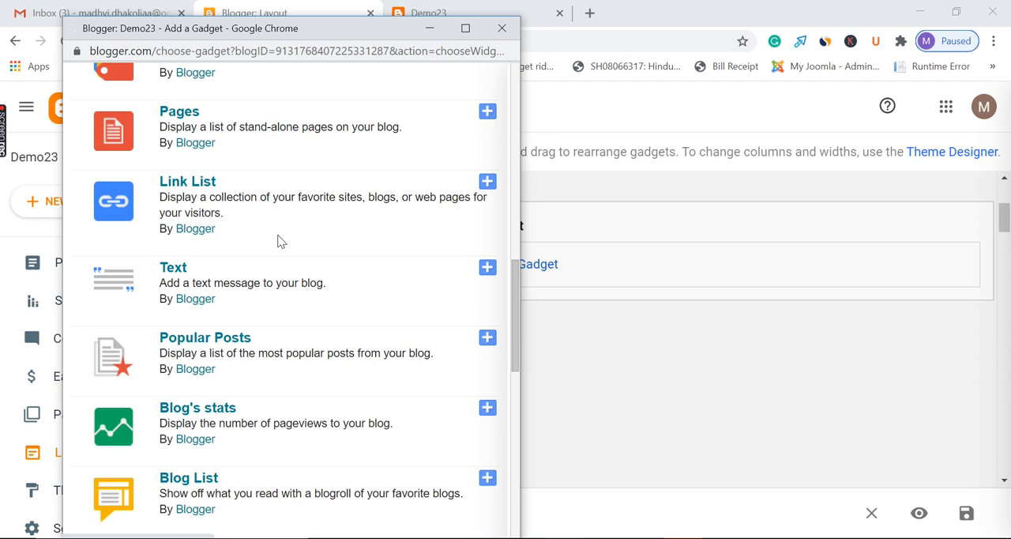
click(278, 241)
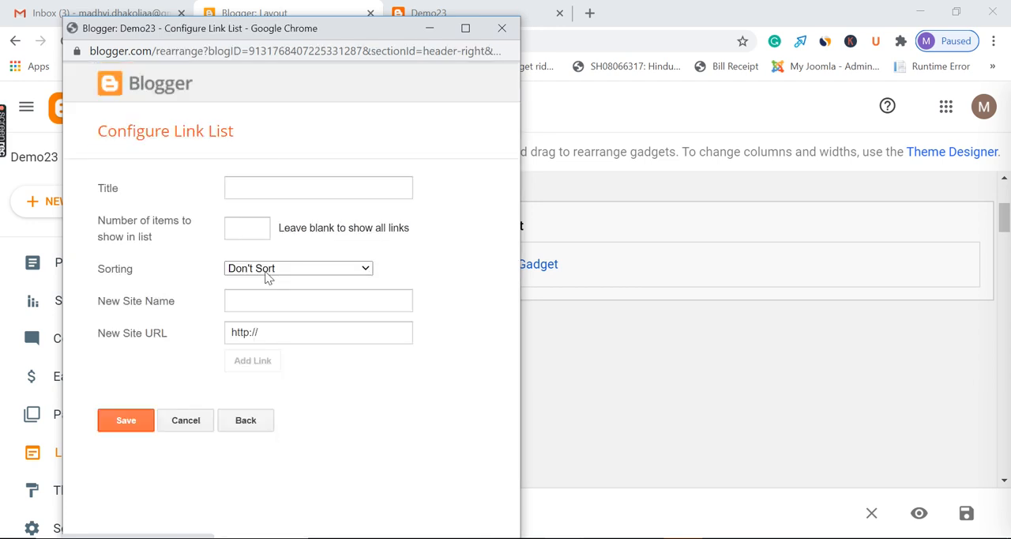
click(506, 30)
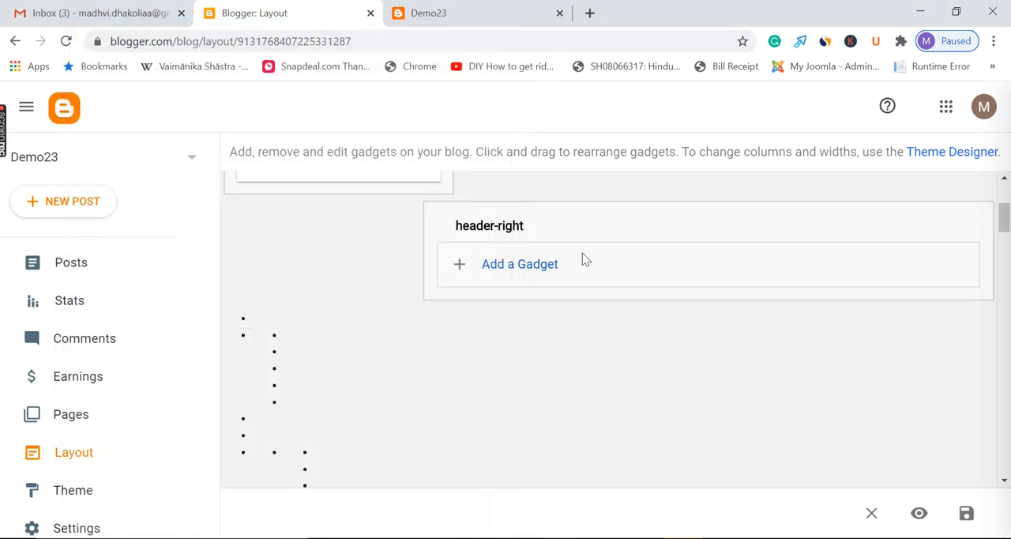
Reopen the header-right gadget list, close it without adding anything, and switch to the live blog
click(541, 265)
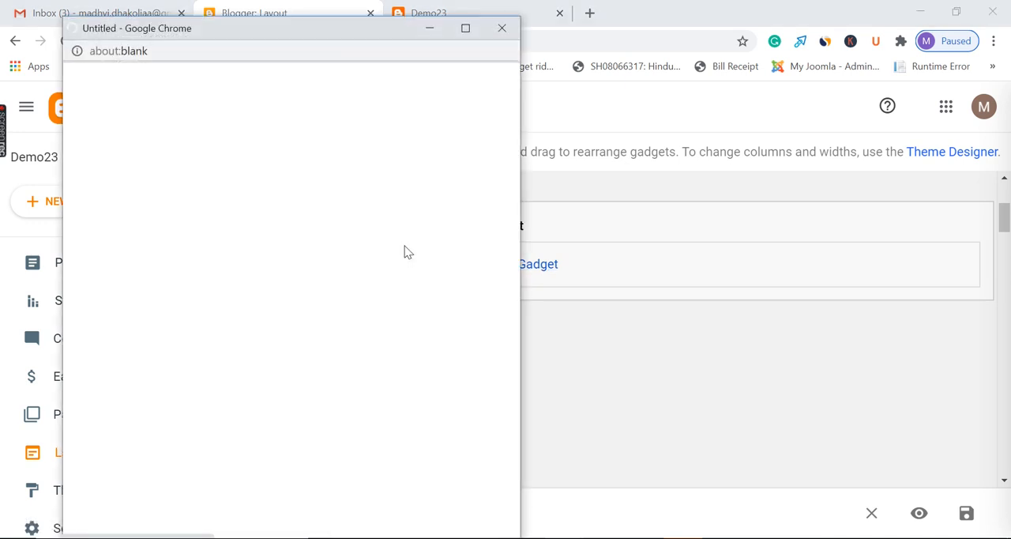
scroll(368, 273, down, 10)
click(500, 27)
click(454, 12)
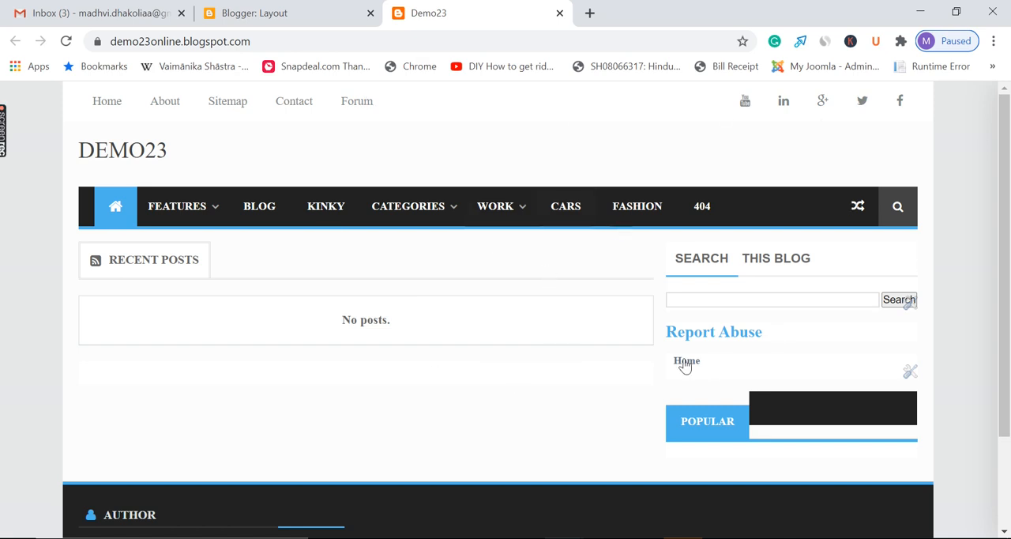
Examine the live Demo23 page from its header menus through the sidebar widgets to the footer
scroll(557, 326, down, 2)
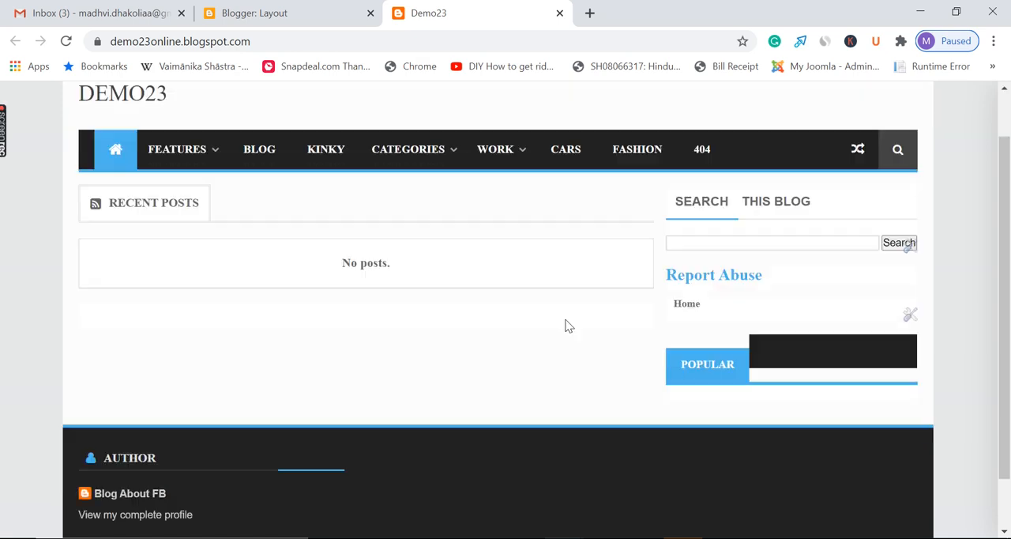
scroll(574, 332, up, 2)
click(335, 8)
click(464, 9)
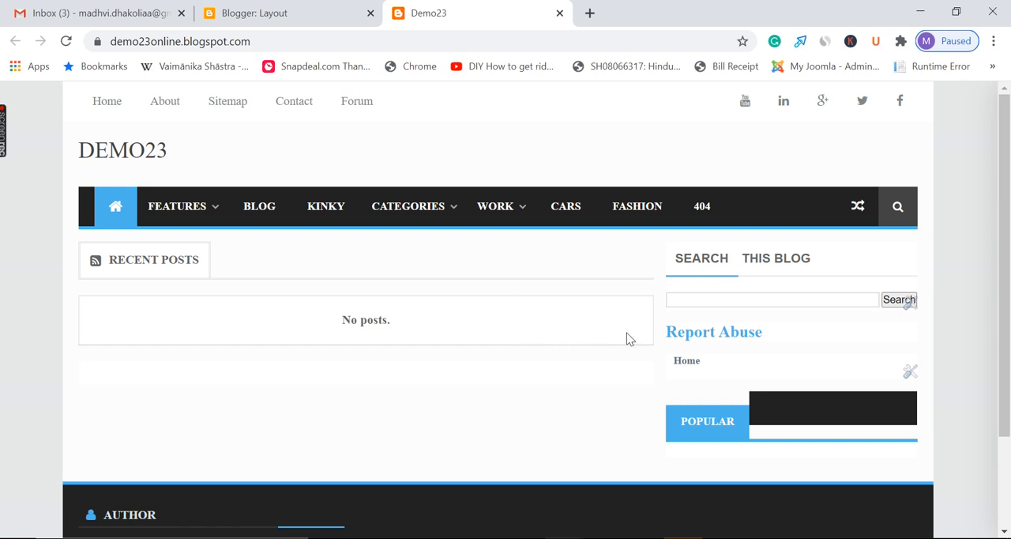
scroll(561, 280, down, 2)
scroll(562, 272, up, 2)
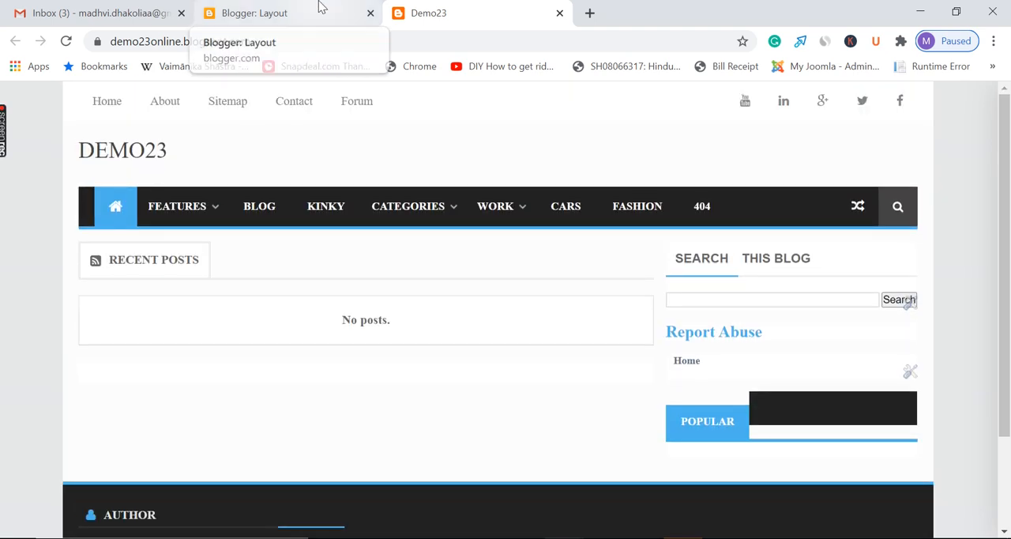
Remove the Report Abuse gadget from the sidebar2 section of the blog layout
click(320, 8)
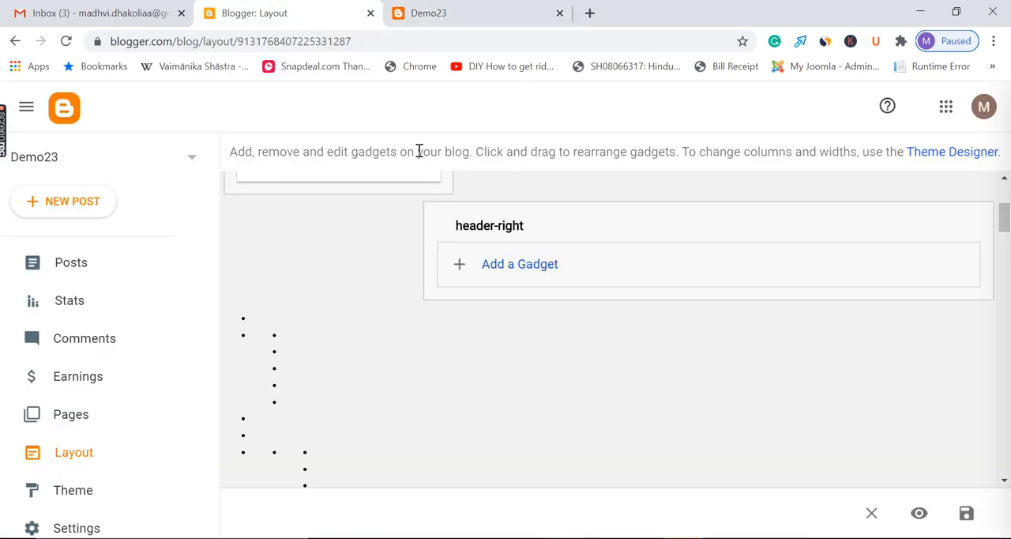
scroll(446, 328, down, 2)
scroll(474, 323, down, 7)
scroll(506, 315, up, 3)
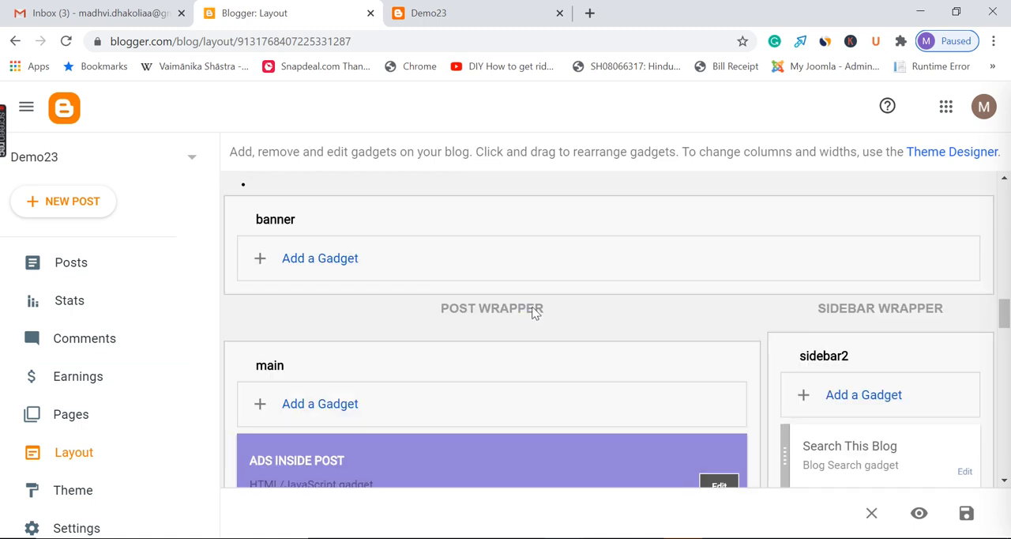
scroll(533, 312, down, 3)
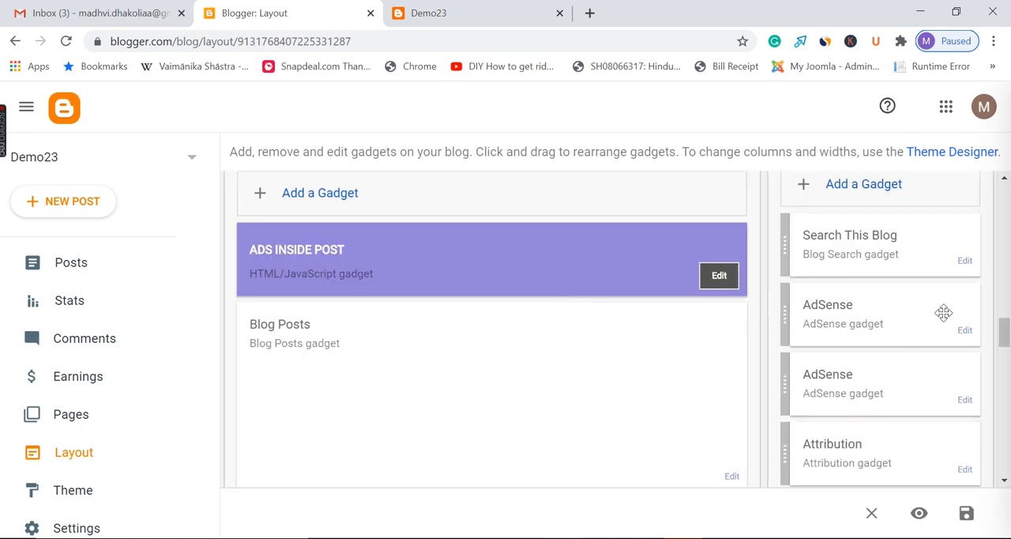
drag(1003, 332, 1005, 358)
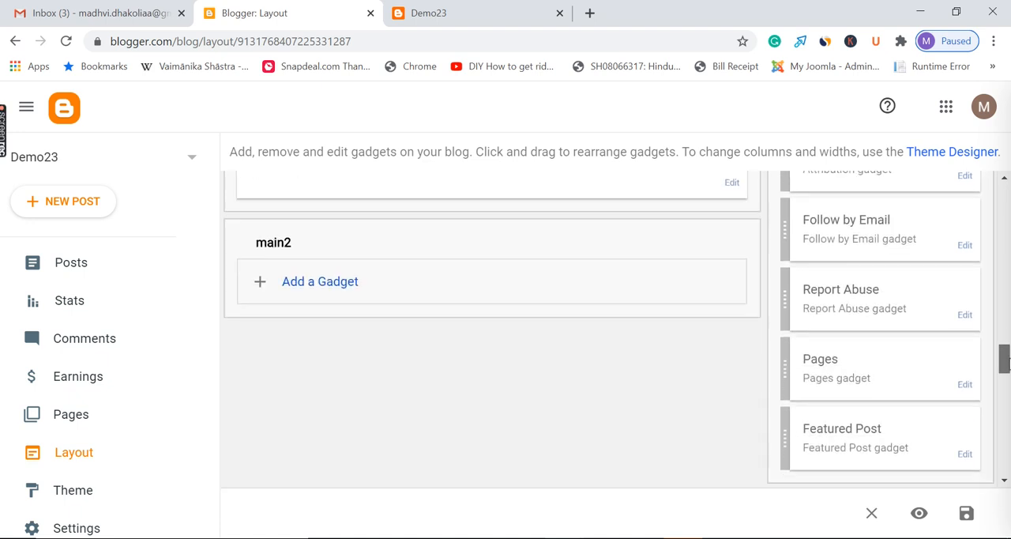
click(964, 315)
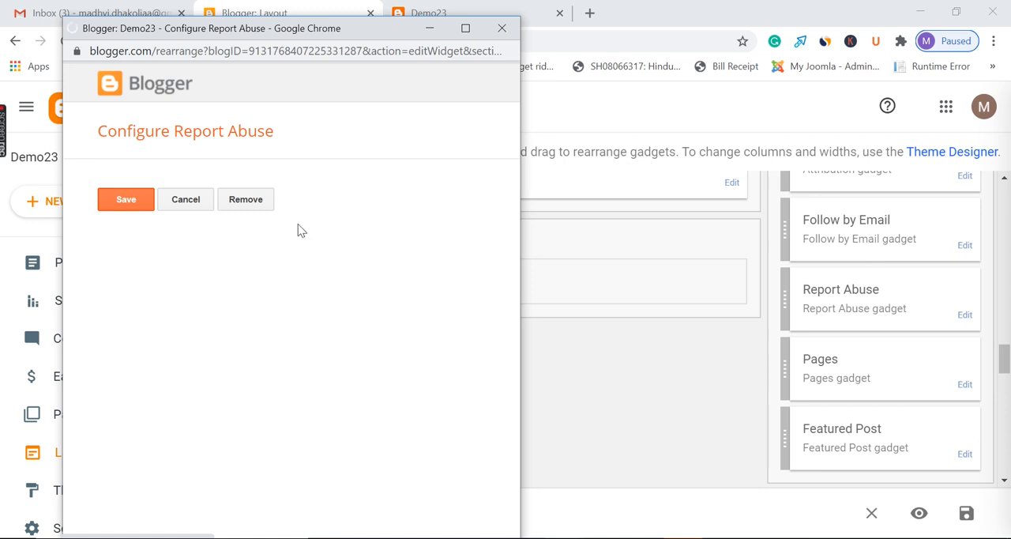
click(259, 199)
click(385, 152)
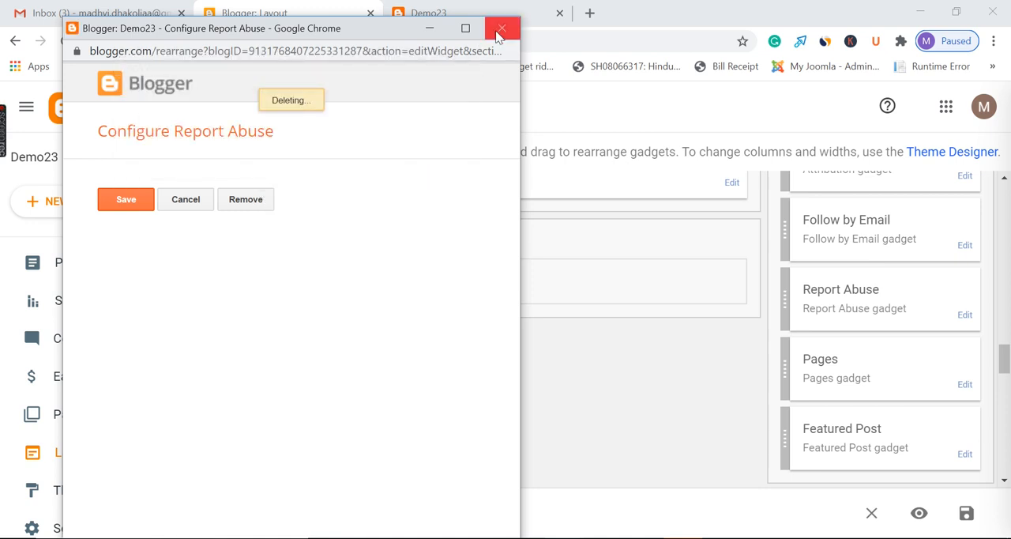
Review the gadgets in the layout's footer, banner, main and sidebar sections, ending back at the header
scroll(736, 338, down, 10)
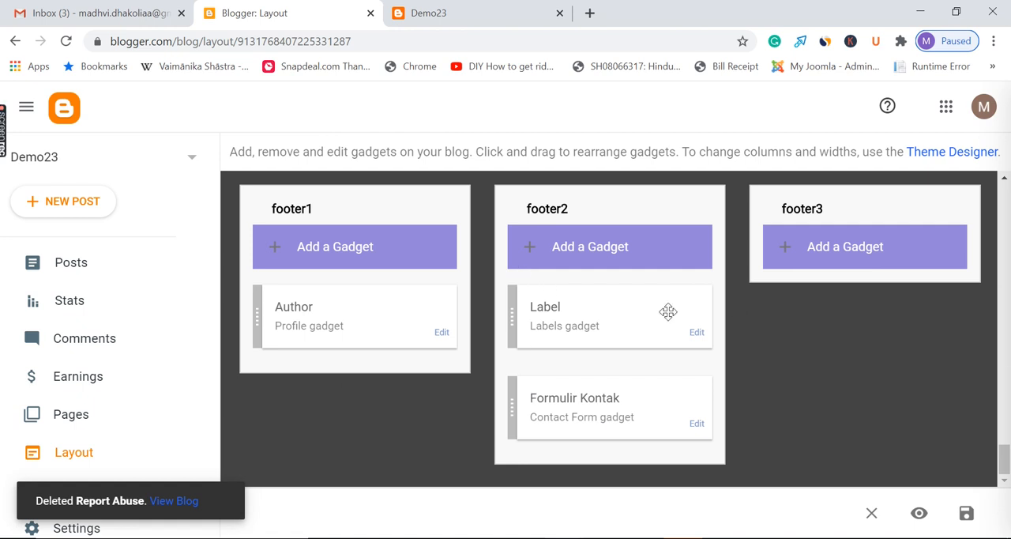
scroll(1004, 454, up, 2)
scroll(899, 348, down, 1)
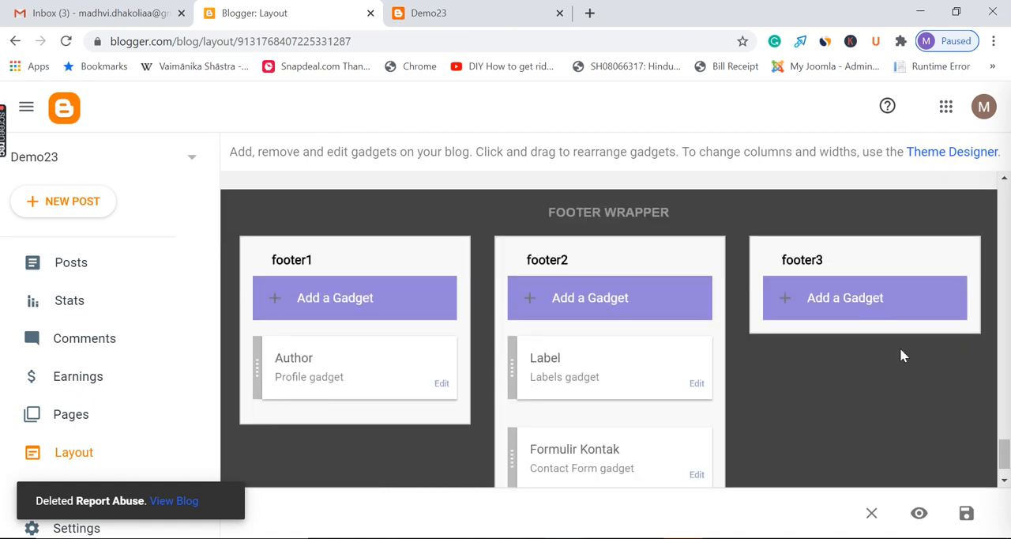
scroll(863, 351, up, 15)
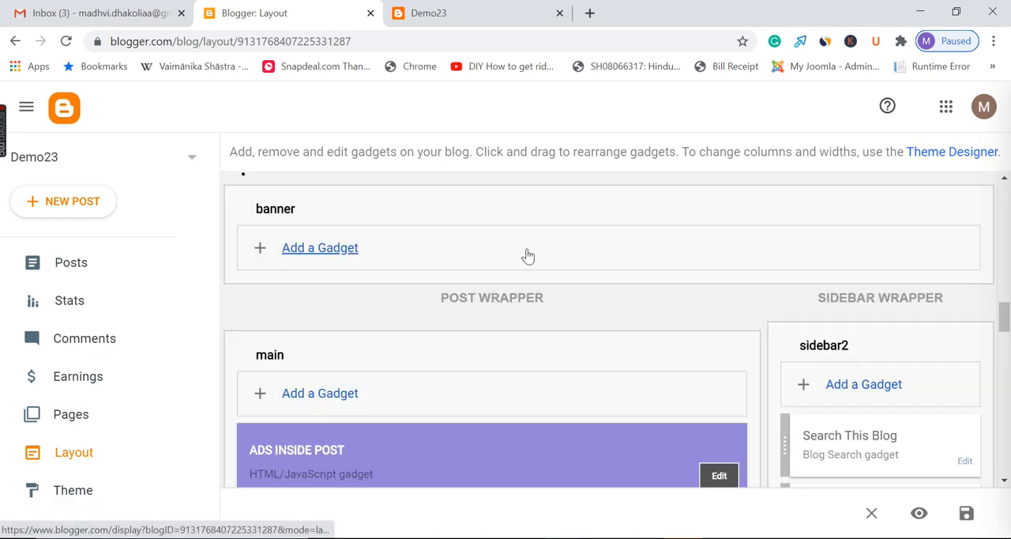
scroll(579, 365, down, 4)
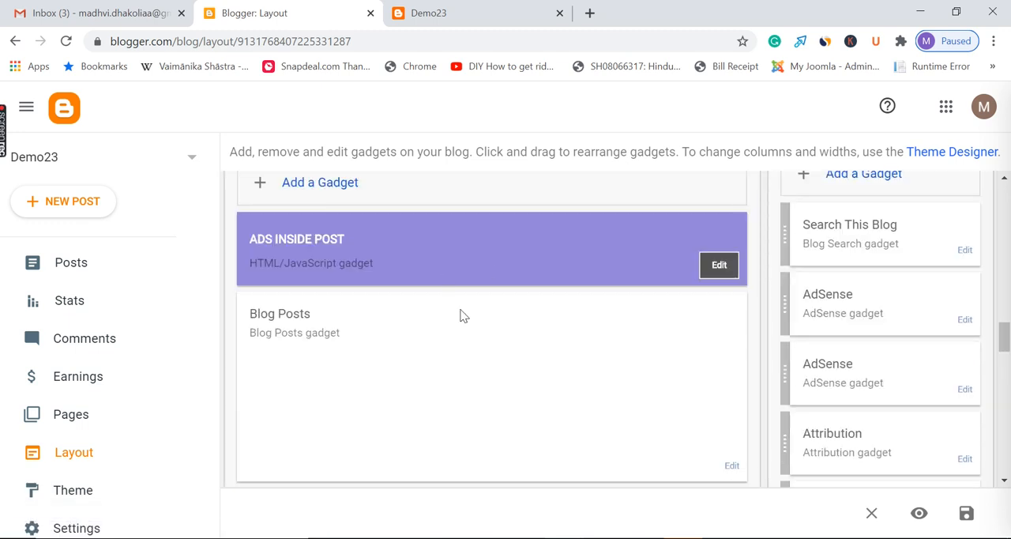
drag(1004, 335, 1003, 202)
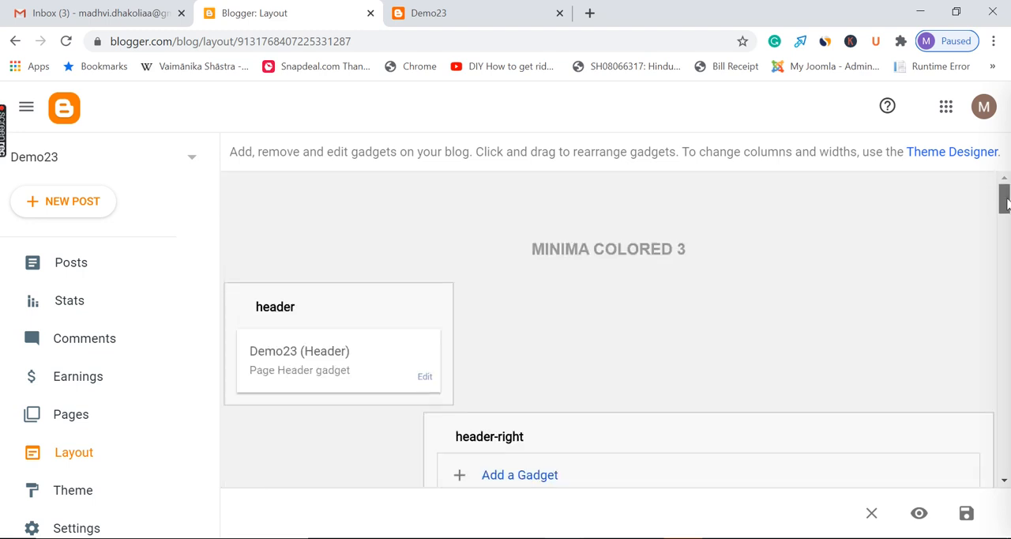
Compare the header and header-right sections of the layout with the top of the live Demo23 page
click(484, 13)
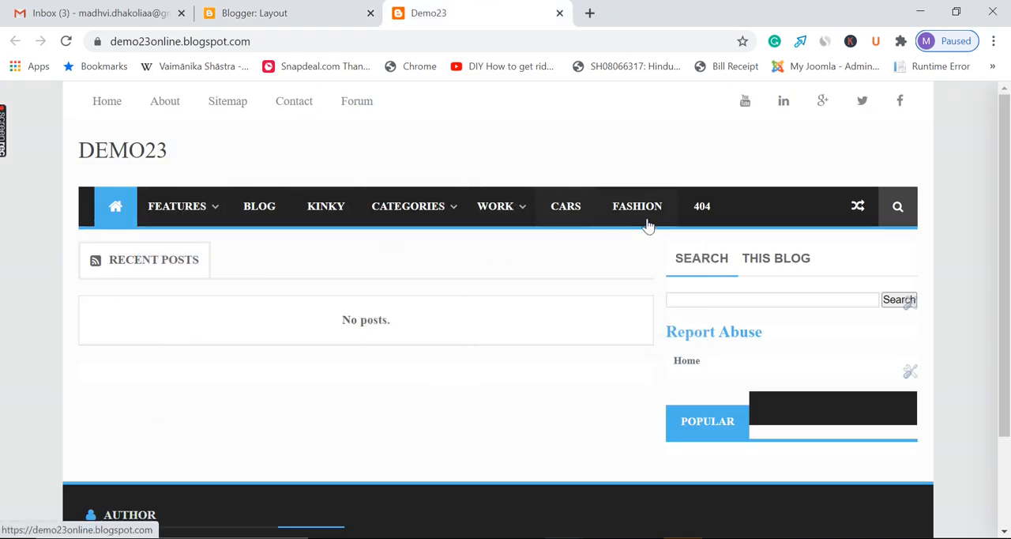
click(300, 13)
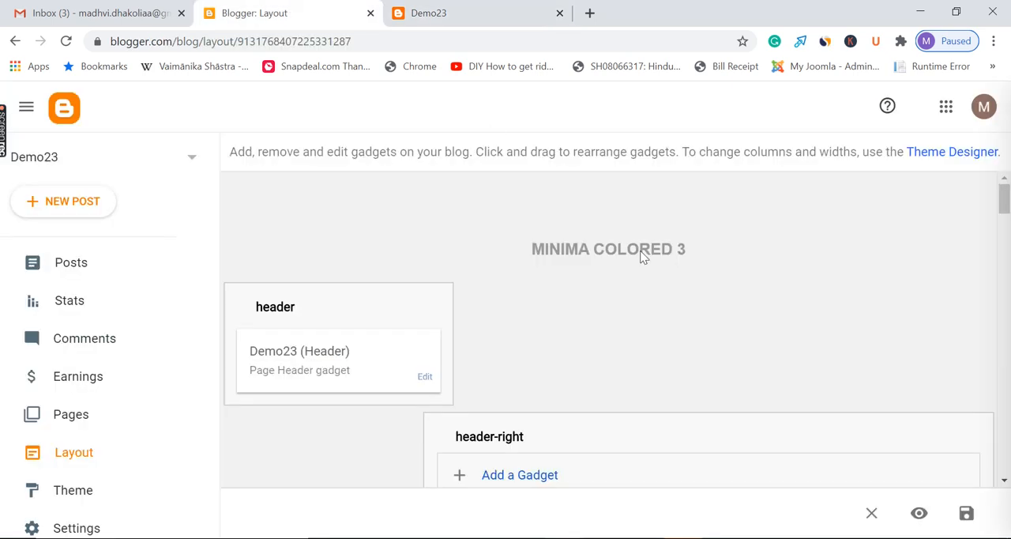
click(478, 11)
click(294, 10)
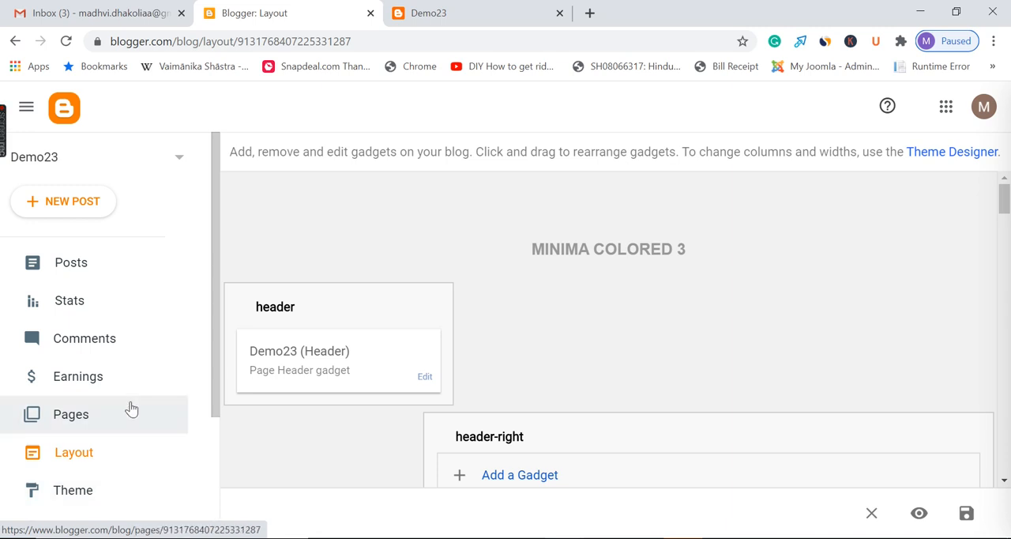
scroll(509, 346, down, 3)
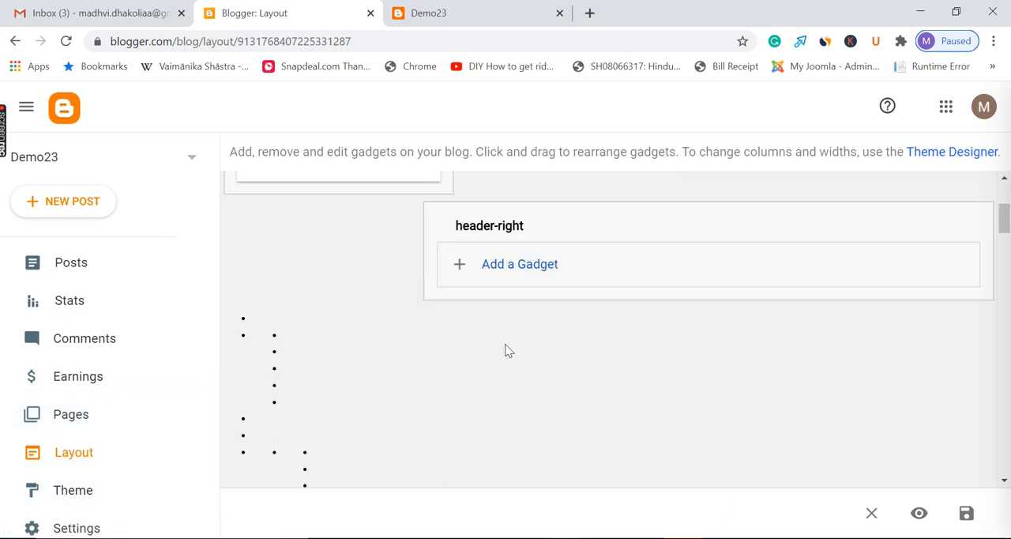
scroll(506, 350, up, 3)
scroll(135, 395, down, 2)
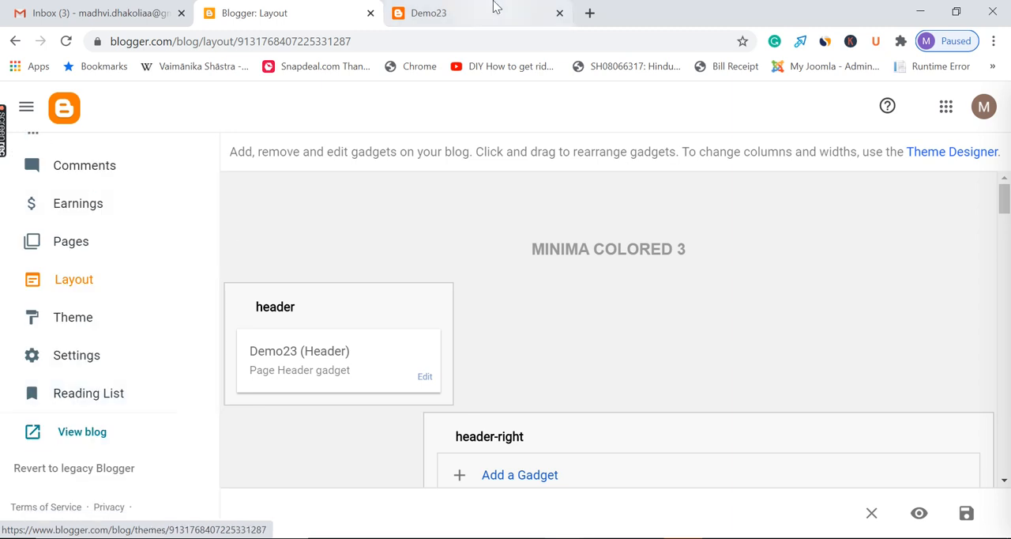
Inspect the live blog's sidebar and footer, and check the page against the layout editor
click(496, 8)
scroll(809, 358, down, 1)
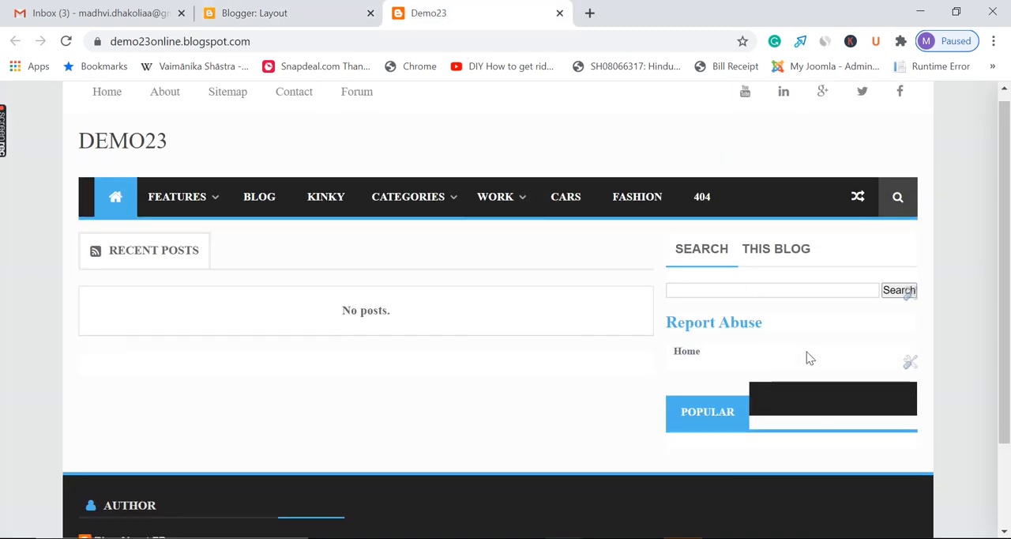
scroll(810, 358, down, 2)
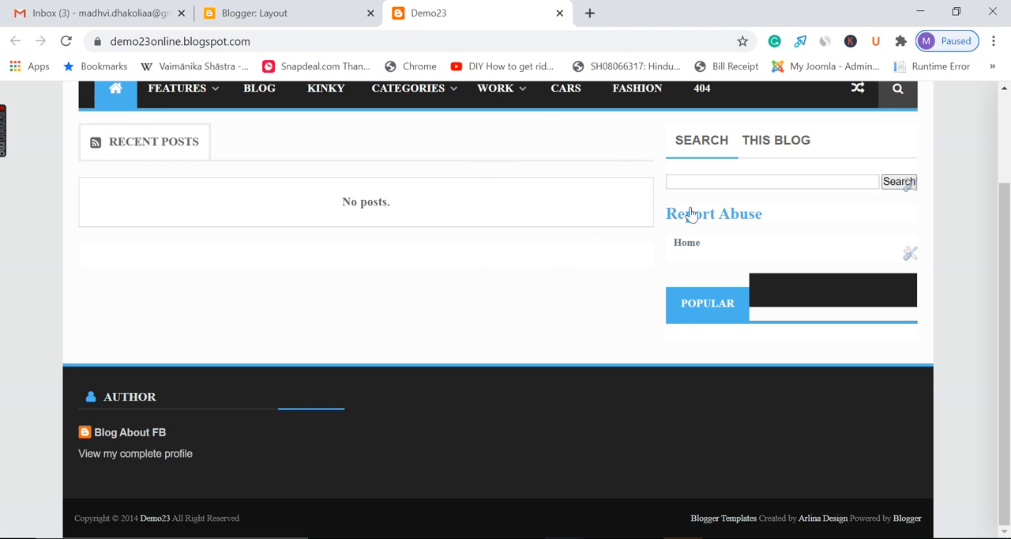
scroll(510, 253, up, 2)
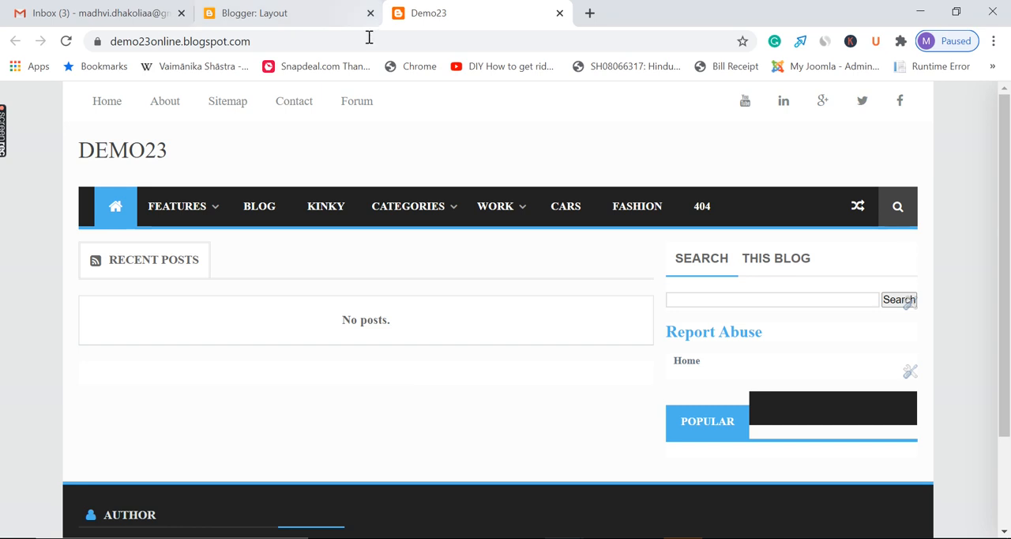
click(313, 8)
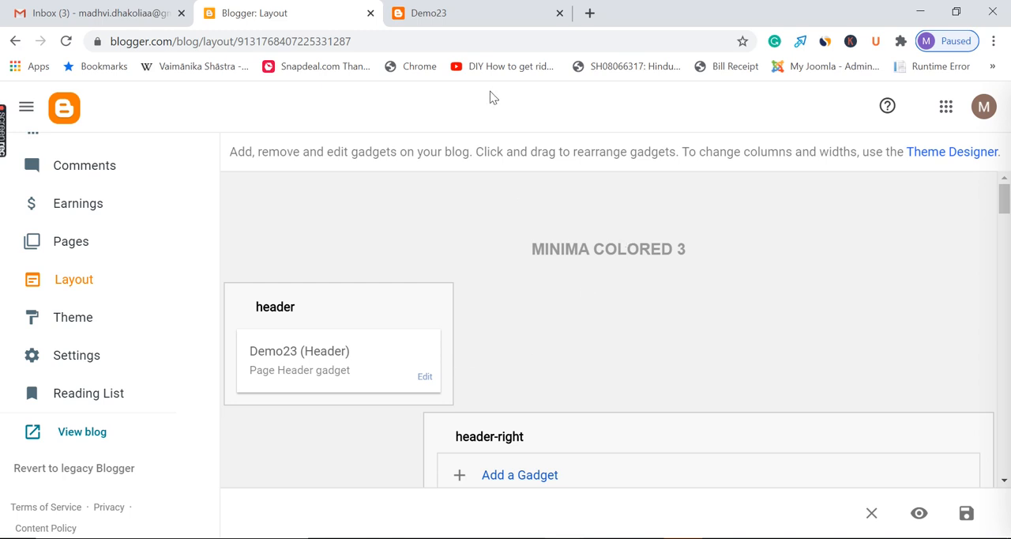
click(470, 13)
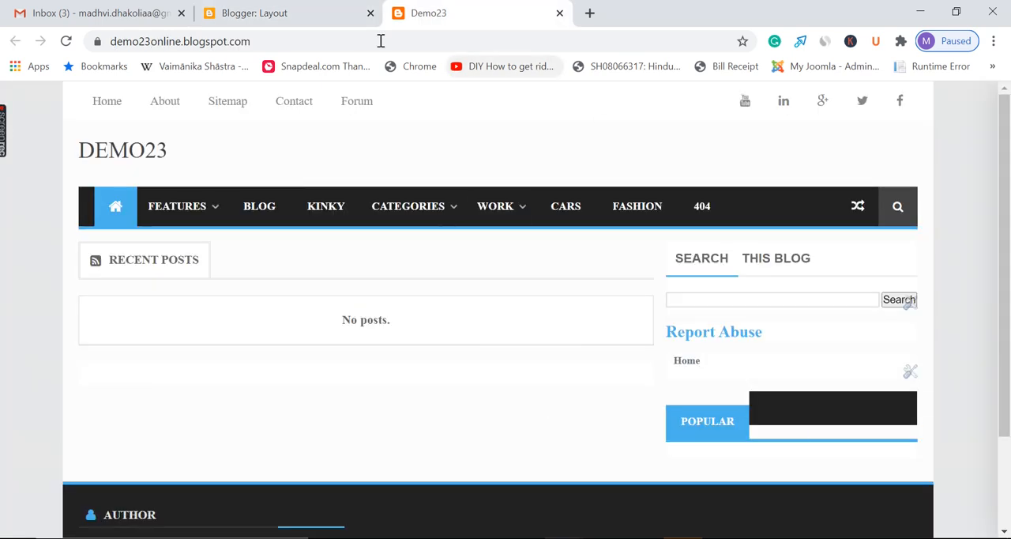
click(324, 12)
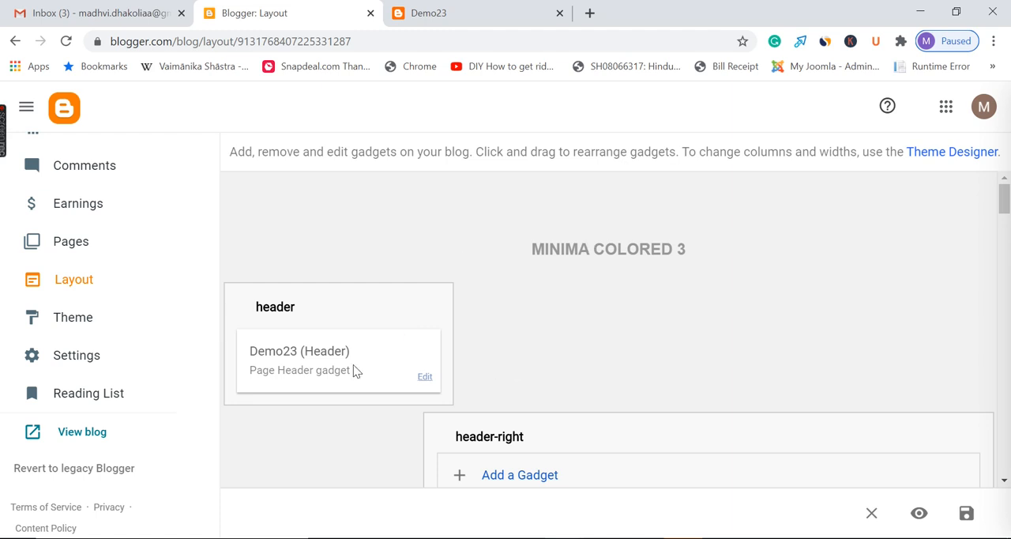
scroll(126, 324, up, 2)
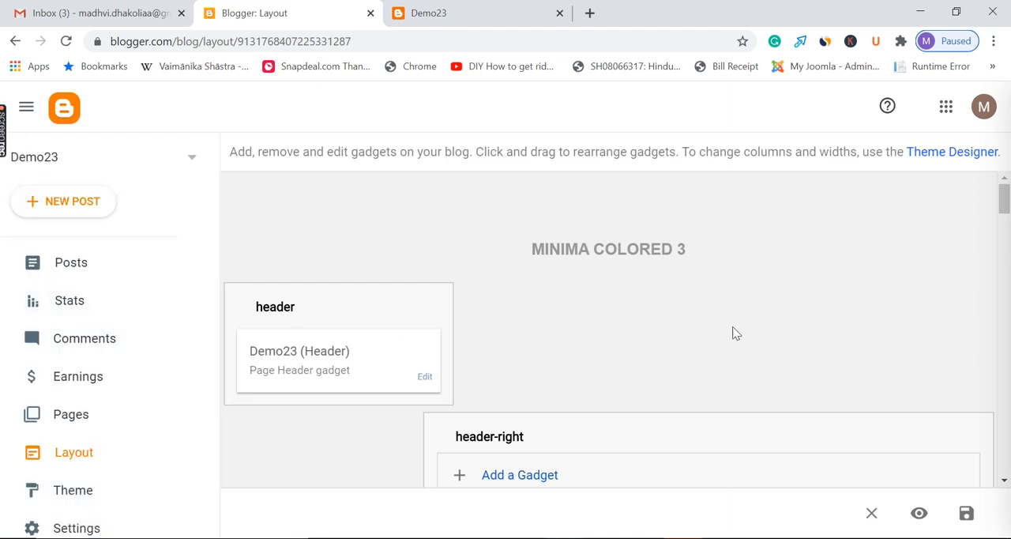
click(447, 14)
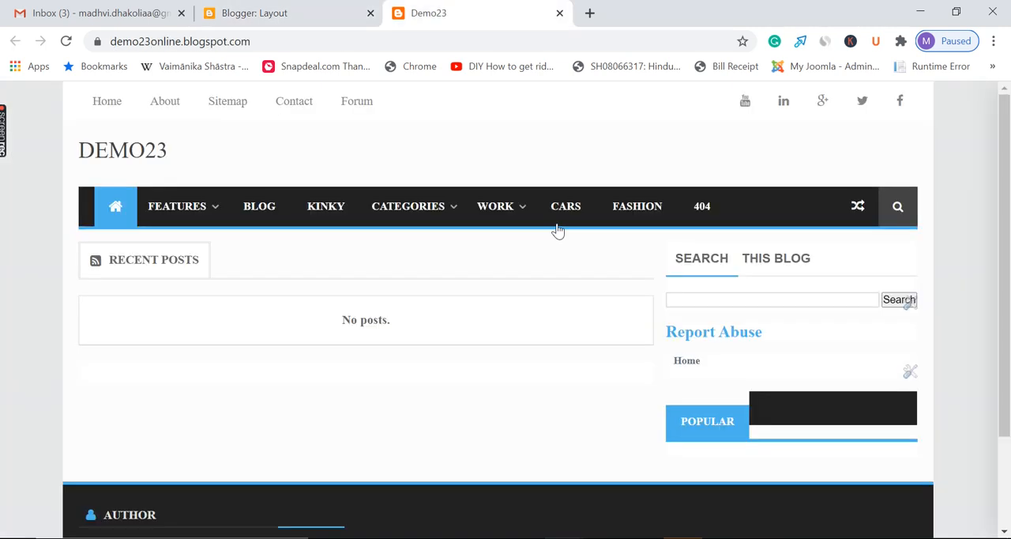
Save the blog layout and check the live Demo23 page while the changes are being stored
click(247, 8)
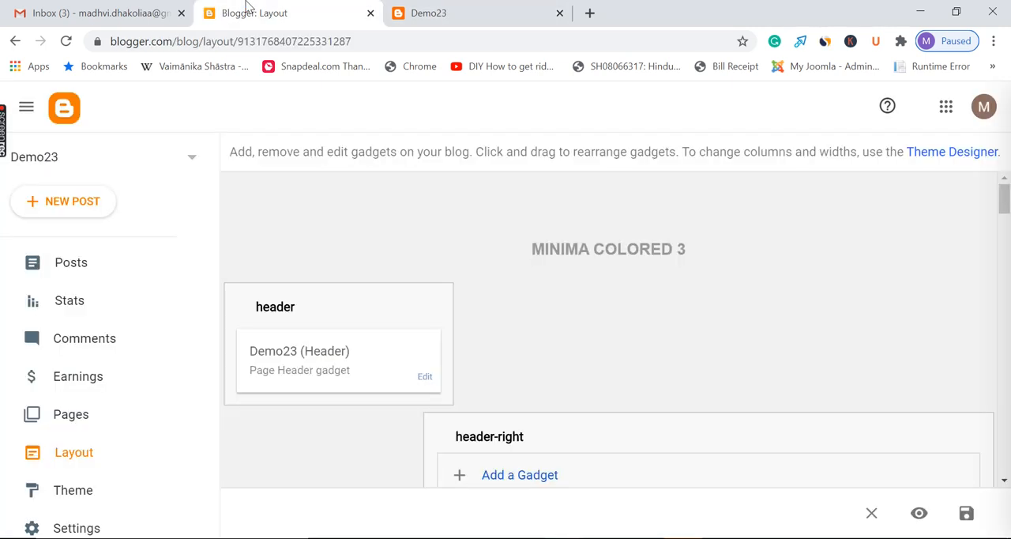
click(966, 515)
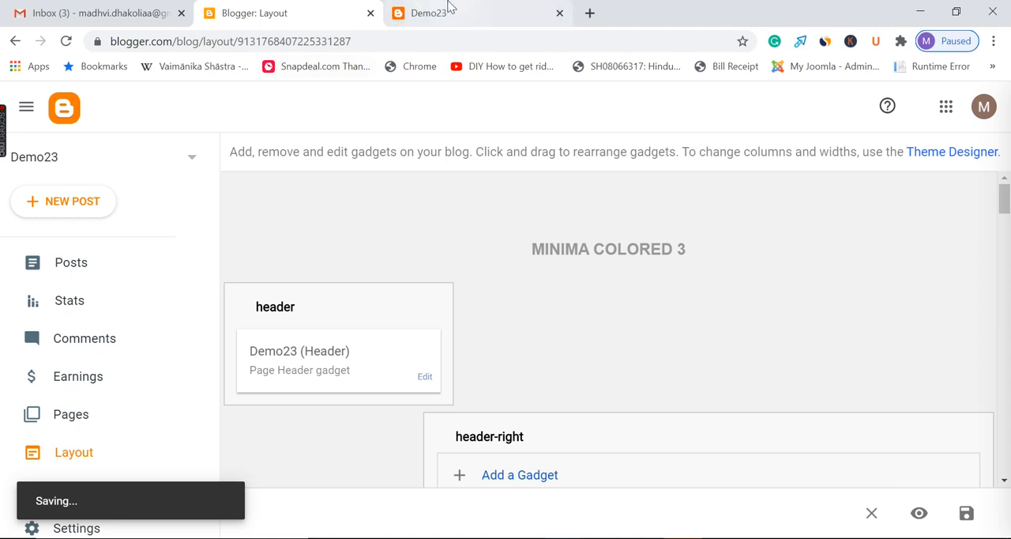
click(505, 20)
click(315, 12)
click(517, 8)
click(316, 8)
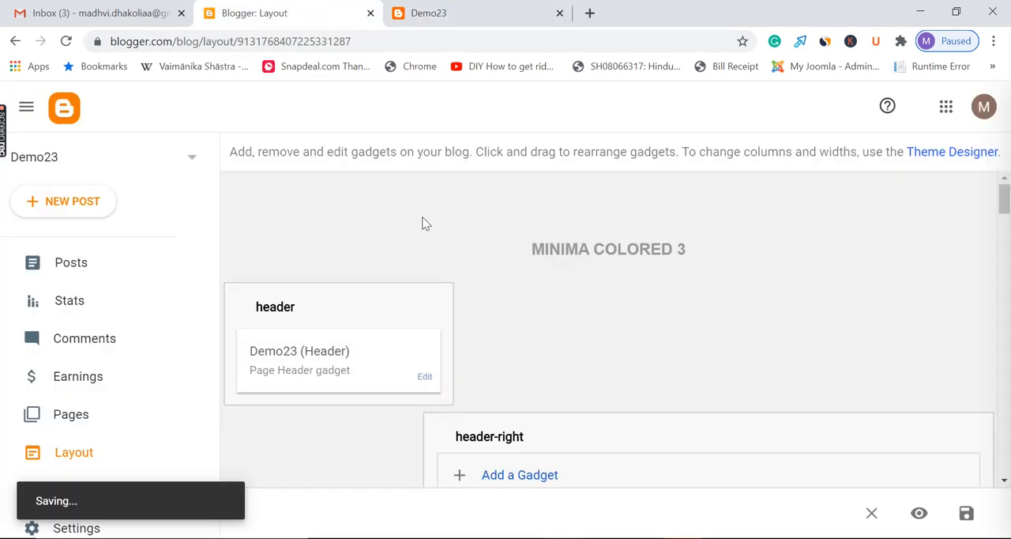
Open the blog's settings and look through the Basic and Privacy sections
scroll(138, 375, down, 3)
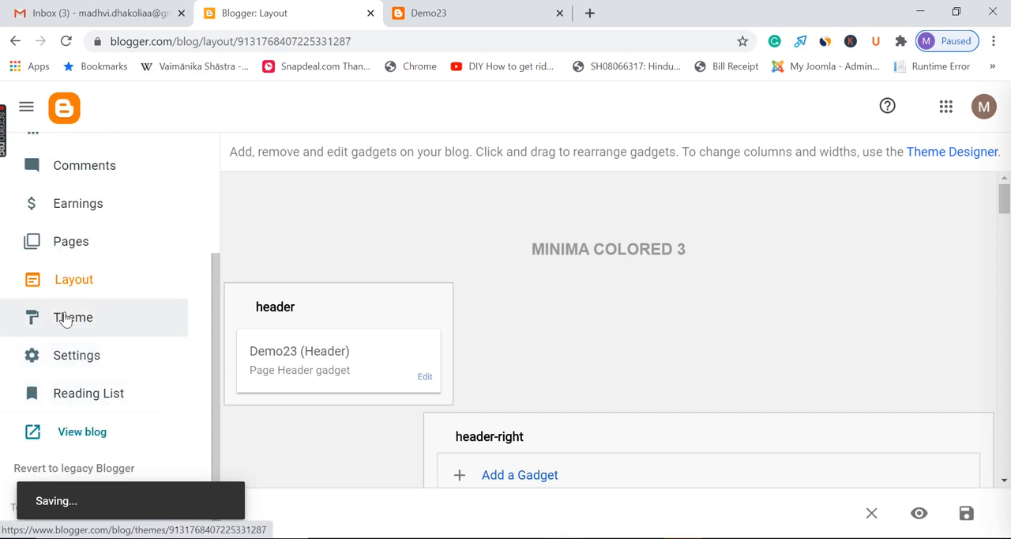
click(106, 354)
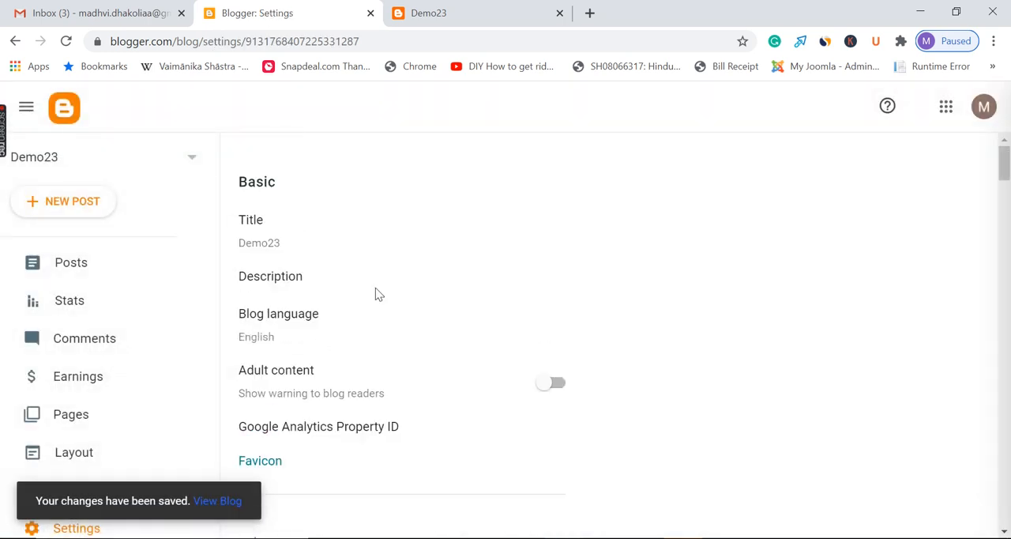
scroll(702, 315, down, 3)
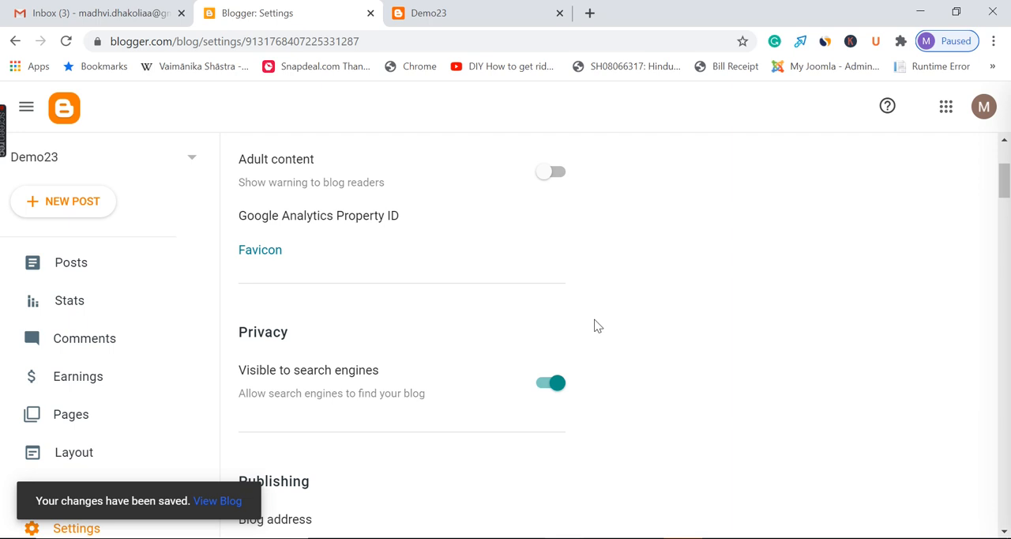
scroll(447, 357, up, 3)
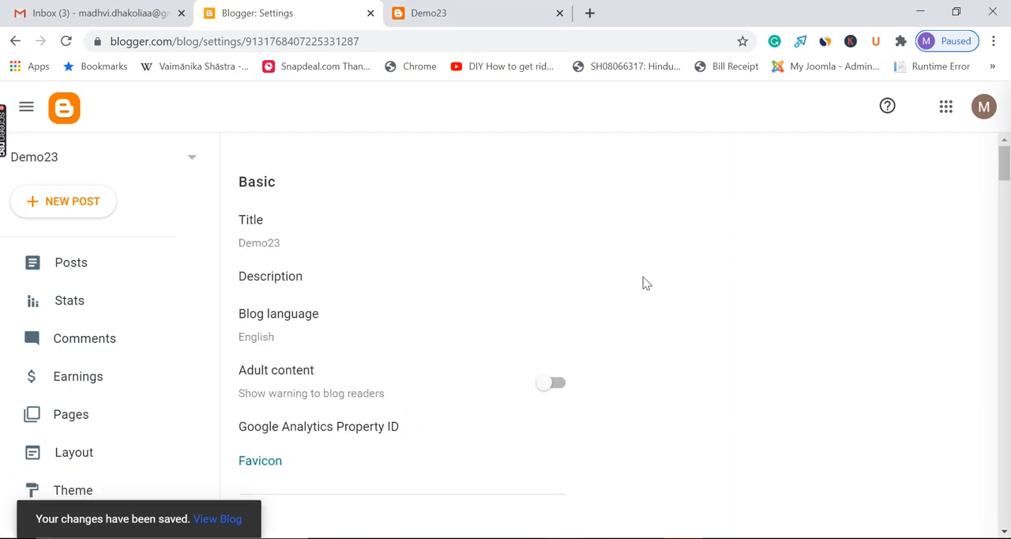
scroll(652, 285, down, 3)
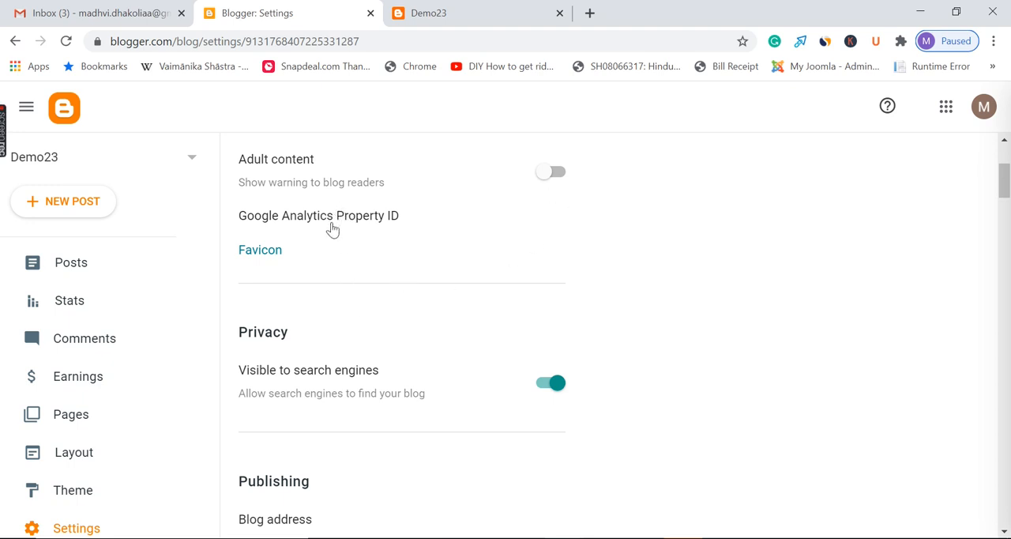
Review the blog settings from Publishing, HTTPS and Permissions through Posts and Comments to Errors and redirects and Crawlers and indexing
scroll(596, 281, down, 3)
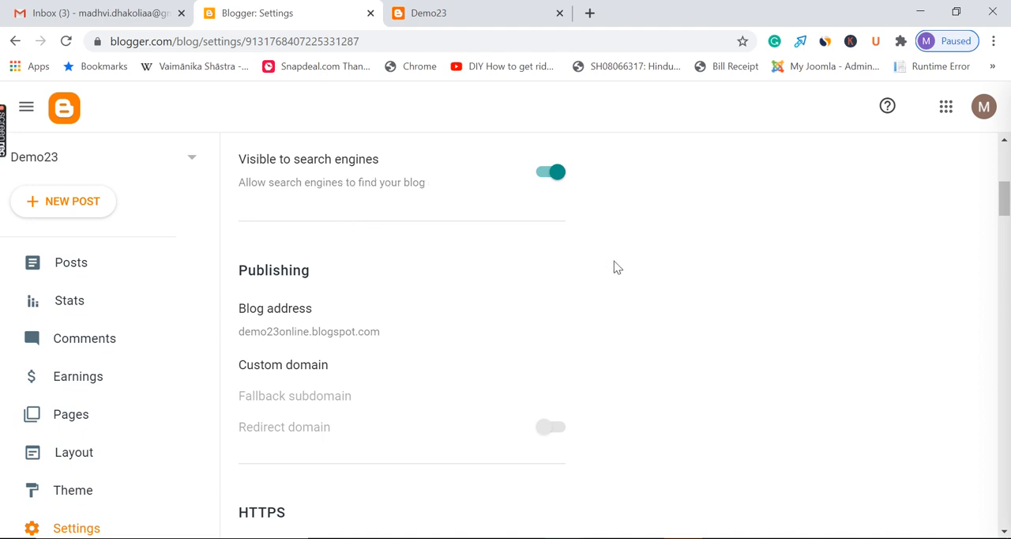
scroll(616, 265, down, 3)
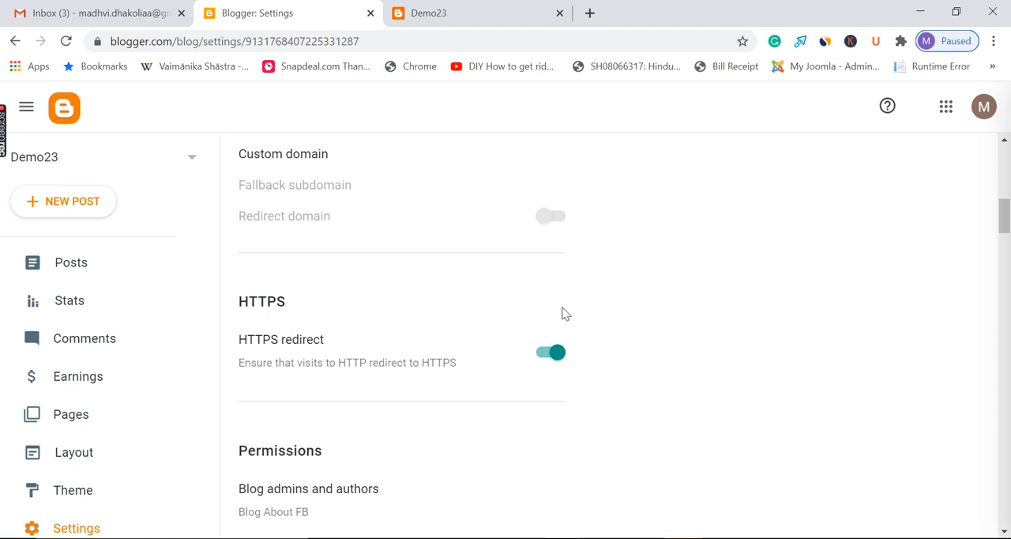
scroll(679, 280, down, 3)
scroll(493, 308, down, 3)
scroll(489, 307, up, 3)
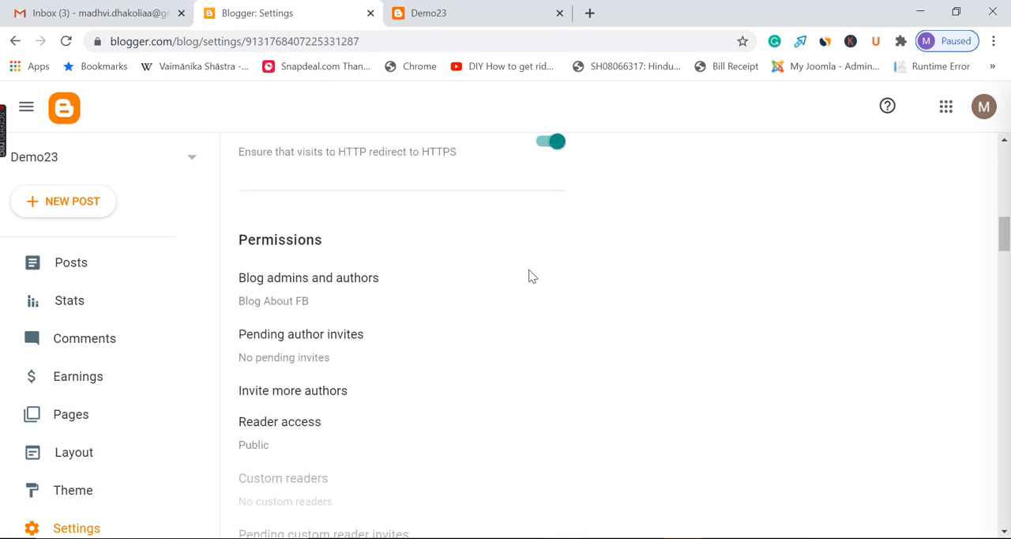
scroll(531, 276, down, 6)
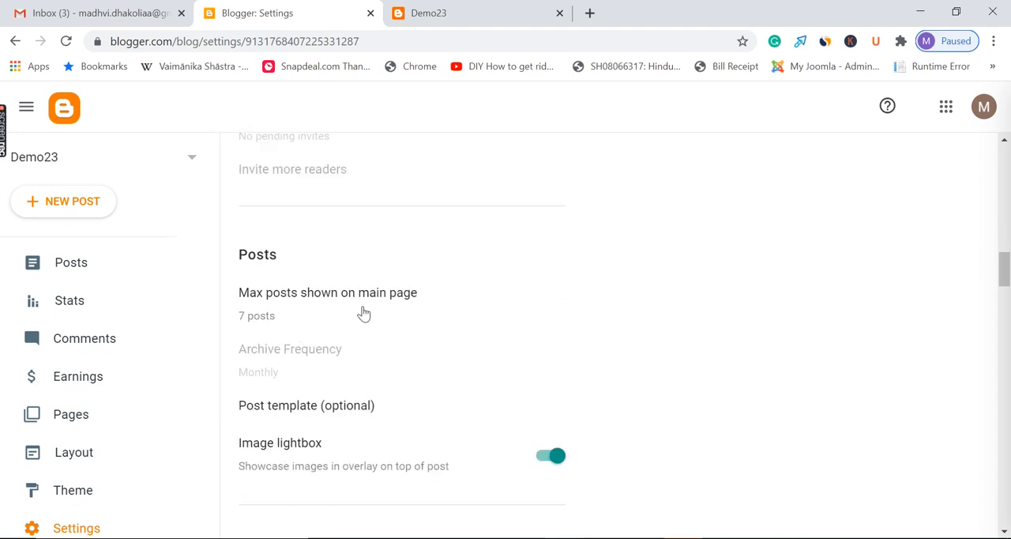
scroll(631, 267, down, 3)
scroll(638, 270, down, 12)
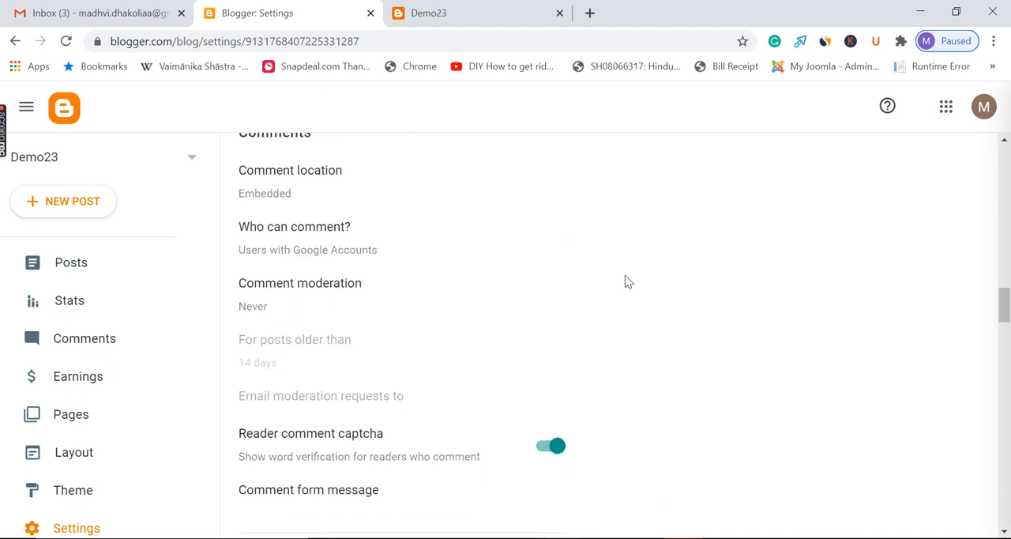
scroll(607, 286, down, 6)
scroll(569, 290, down, 3)
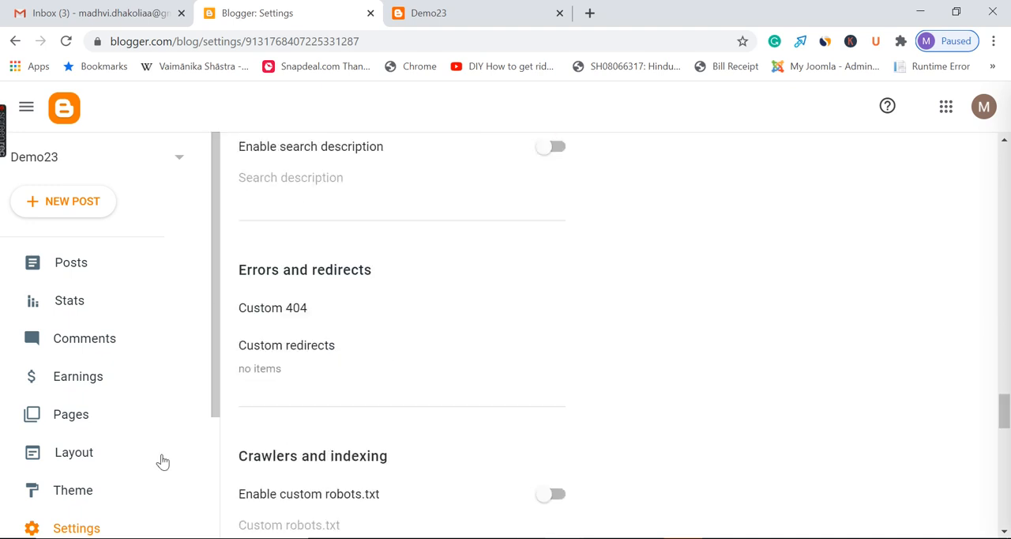